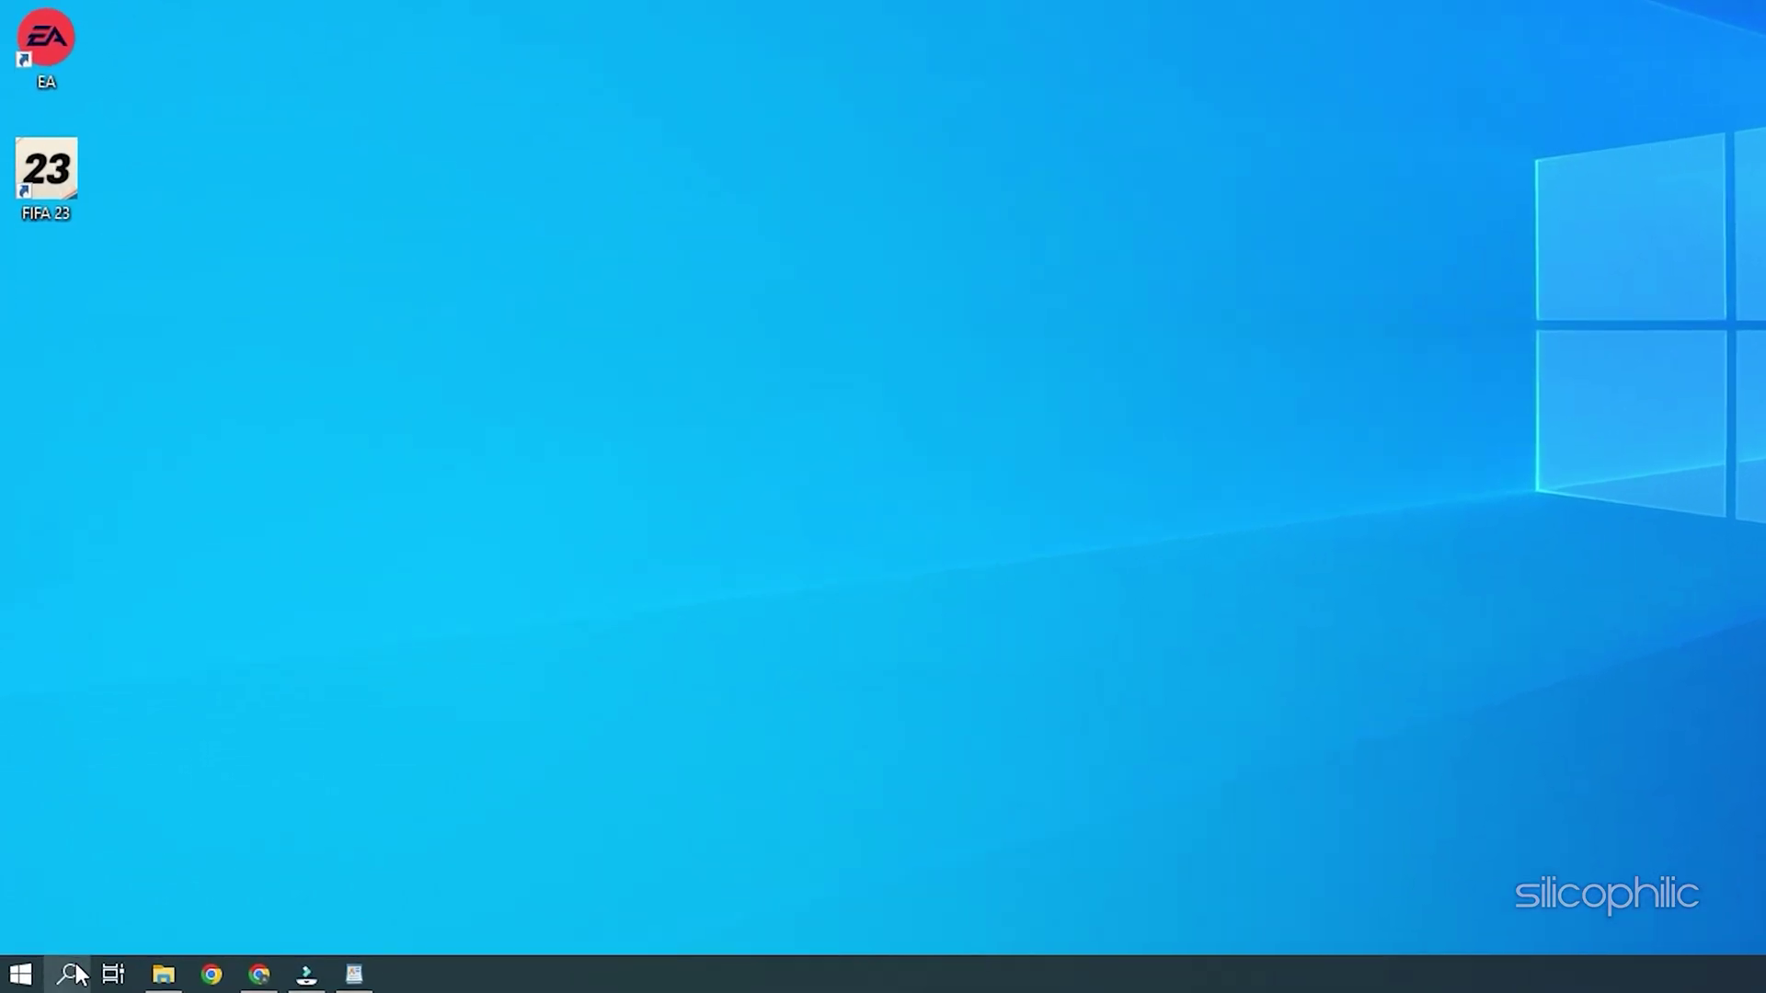
# Open Windows Search from the taskbar to look up Windows Security.
pyautogui.click(50, 981)
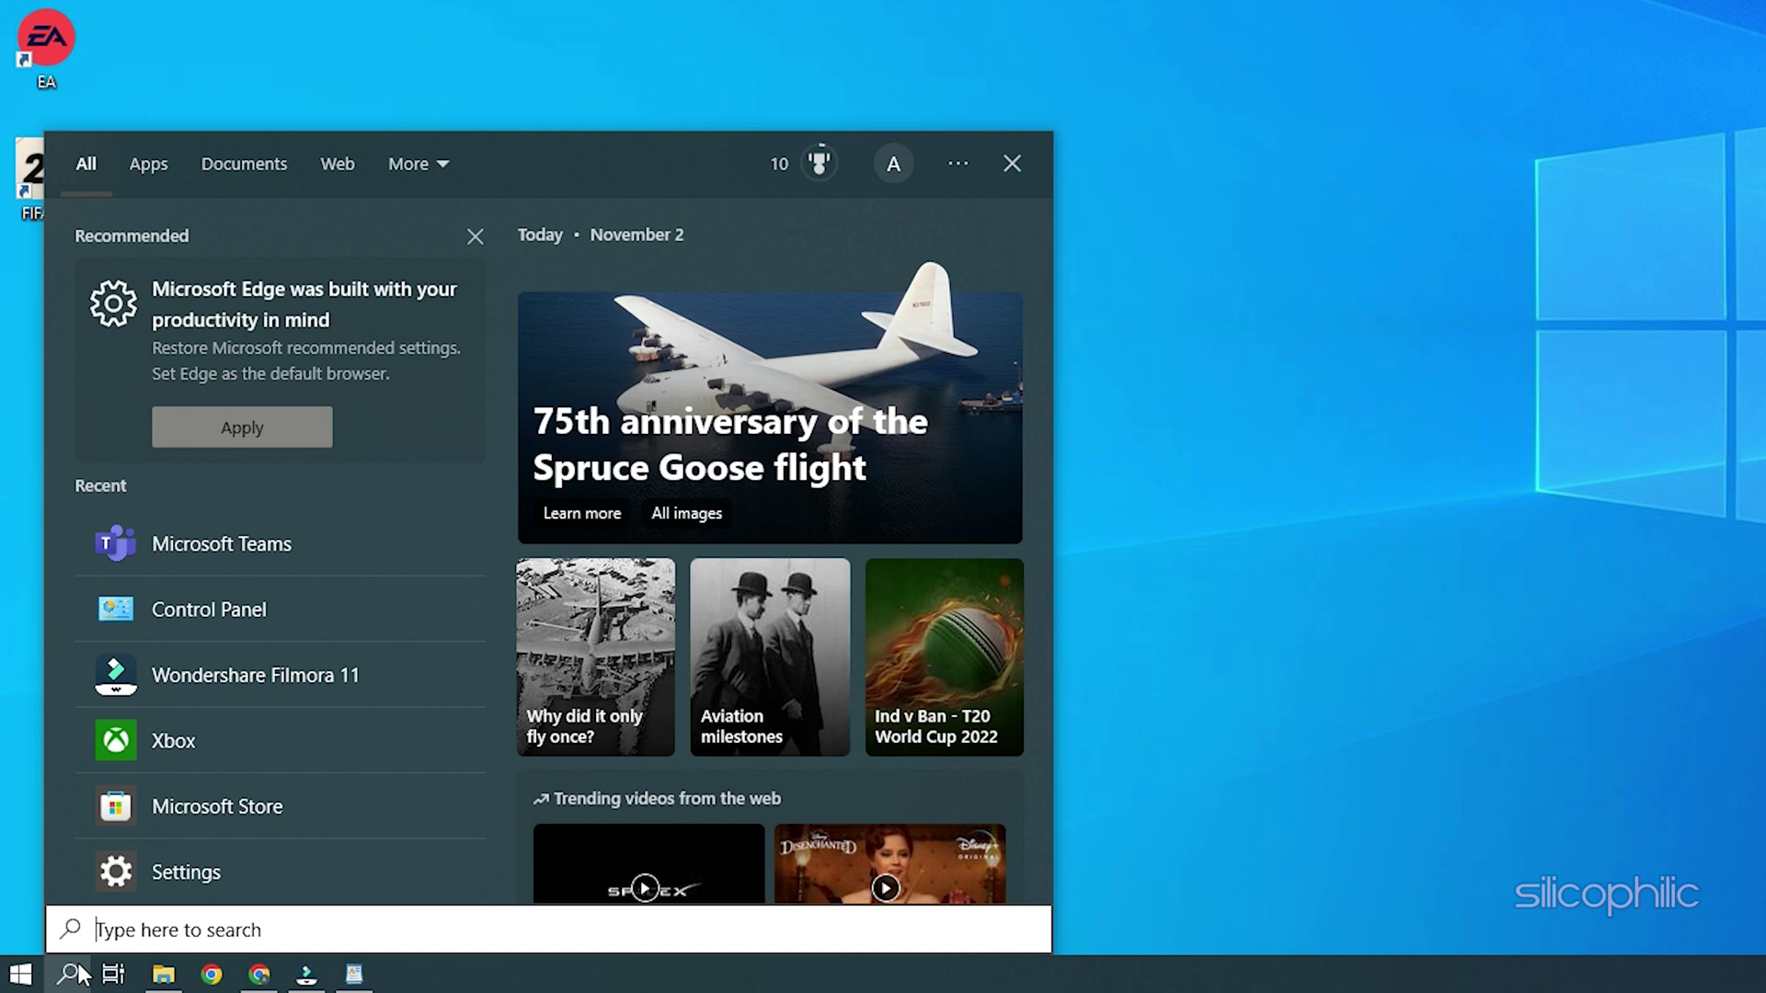
pyautogui.write('windo')
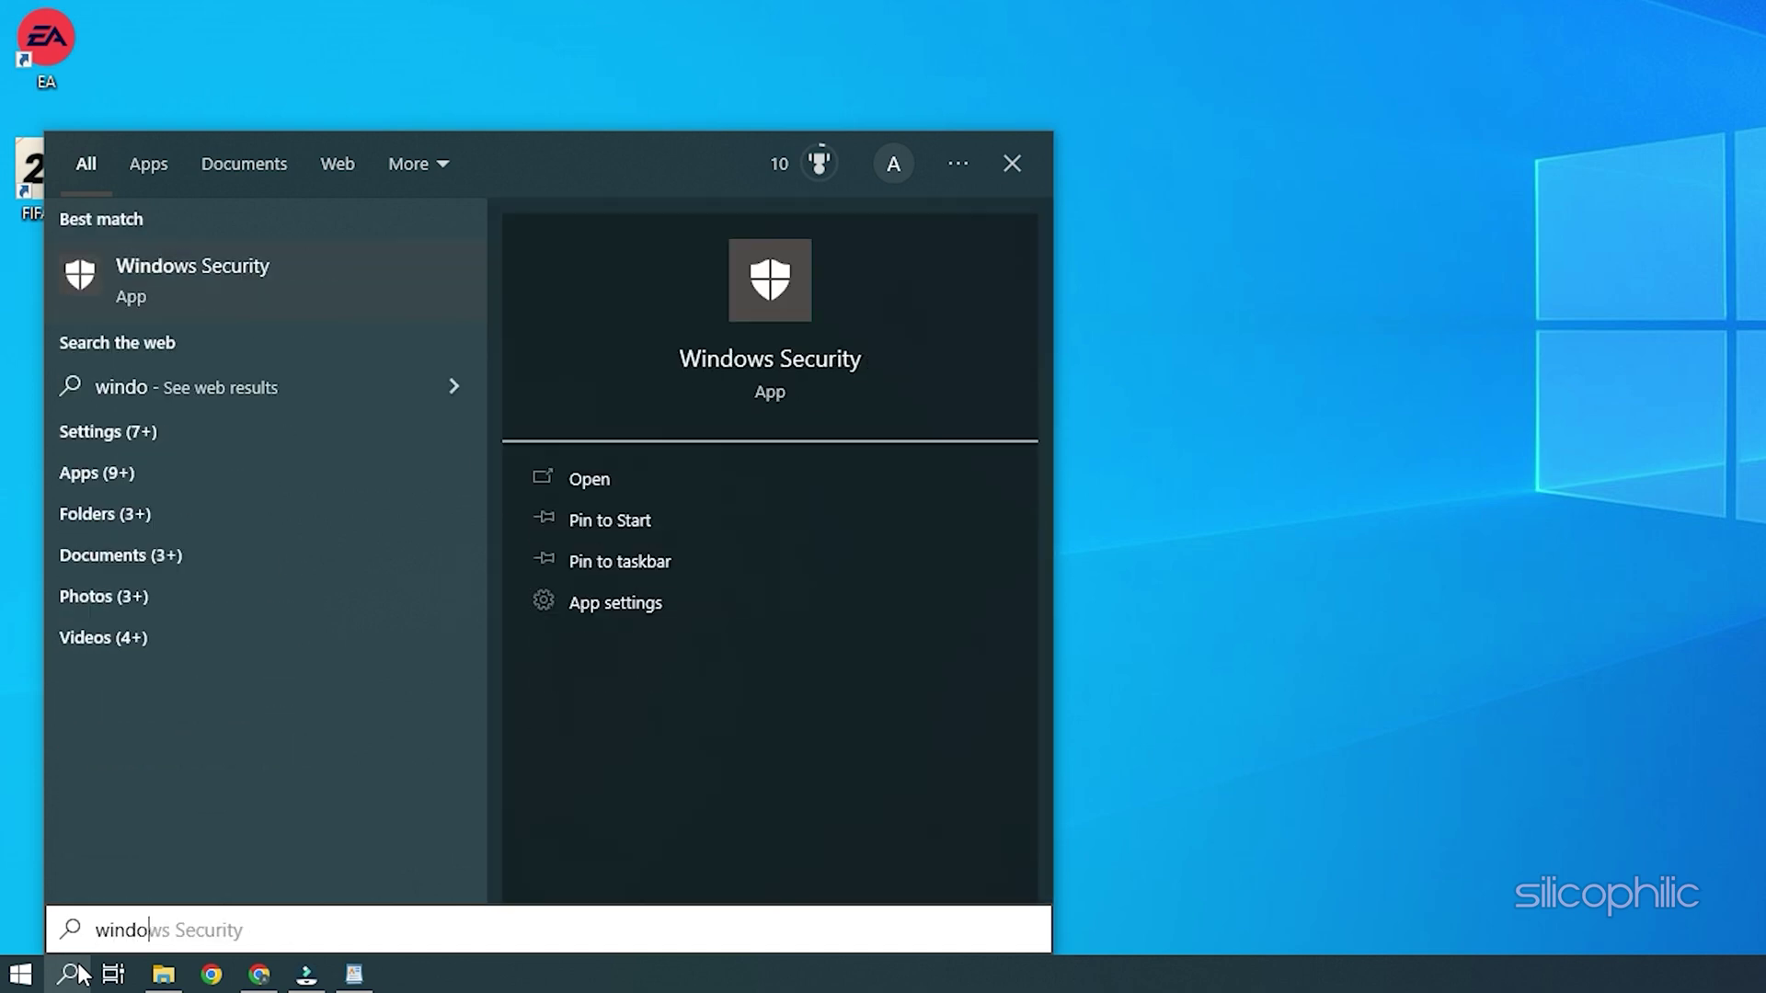
pyautogui.write('ws s')
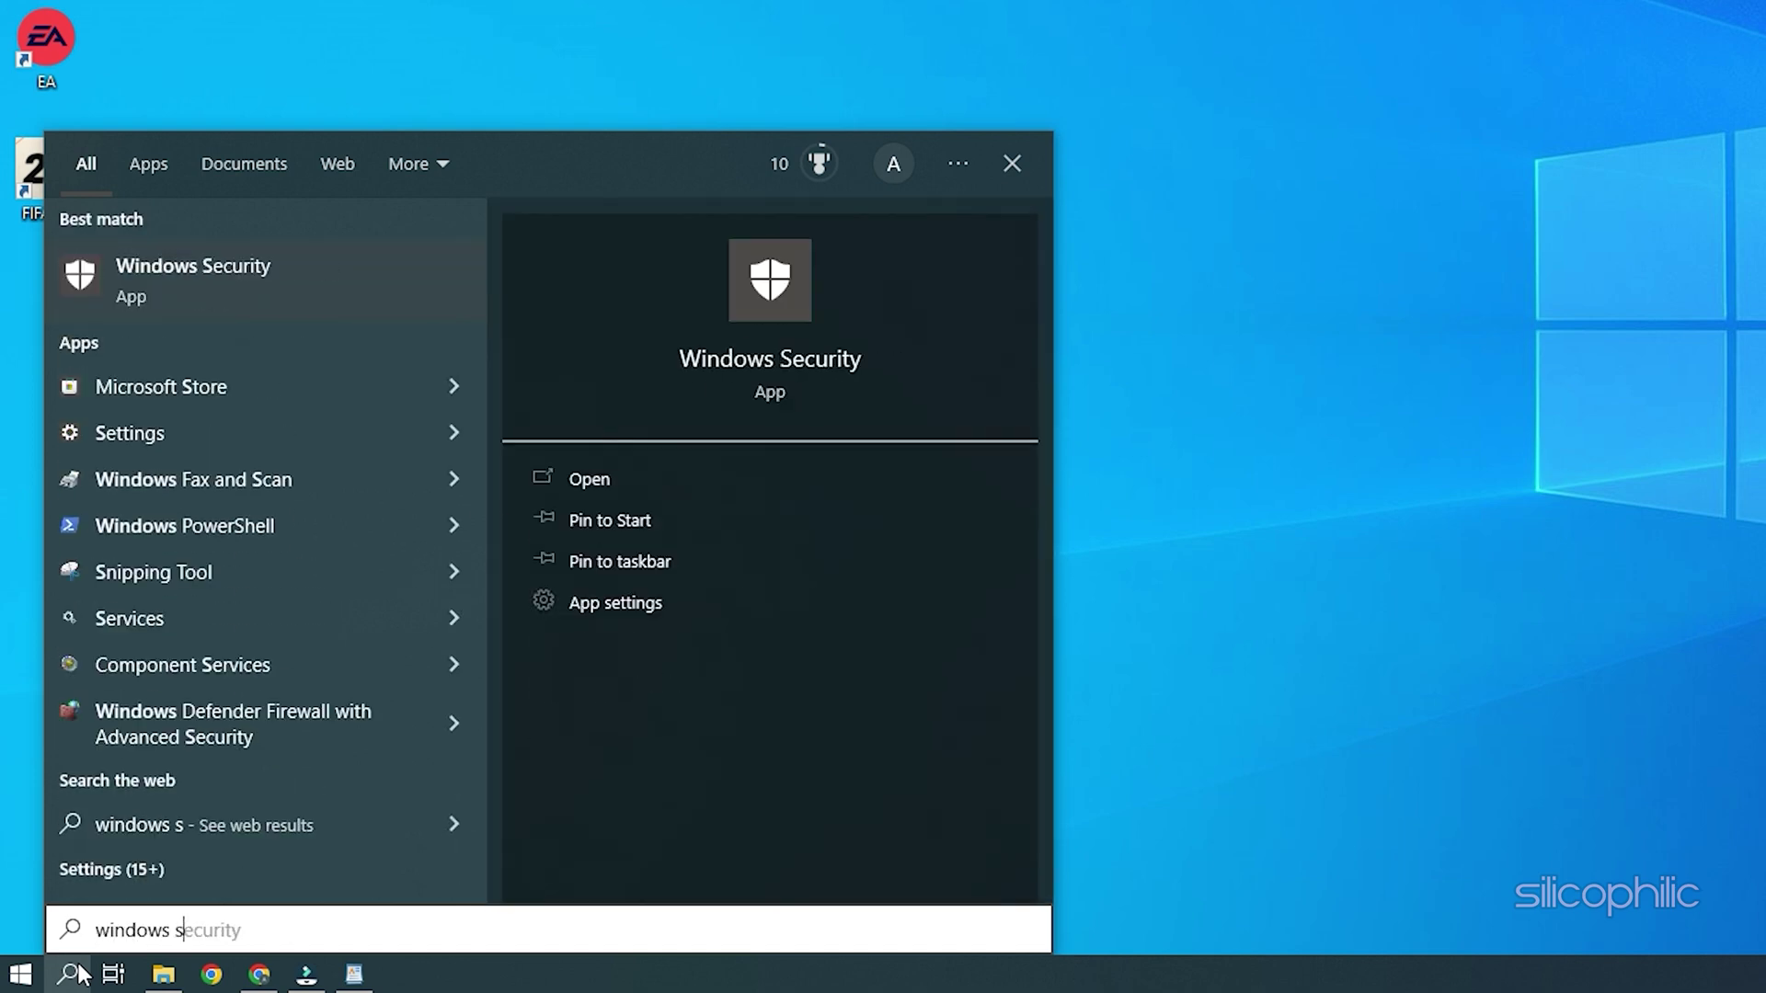
pyautogui.write('ecurit')
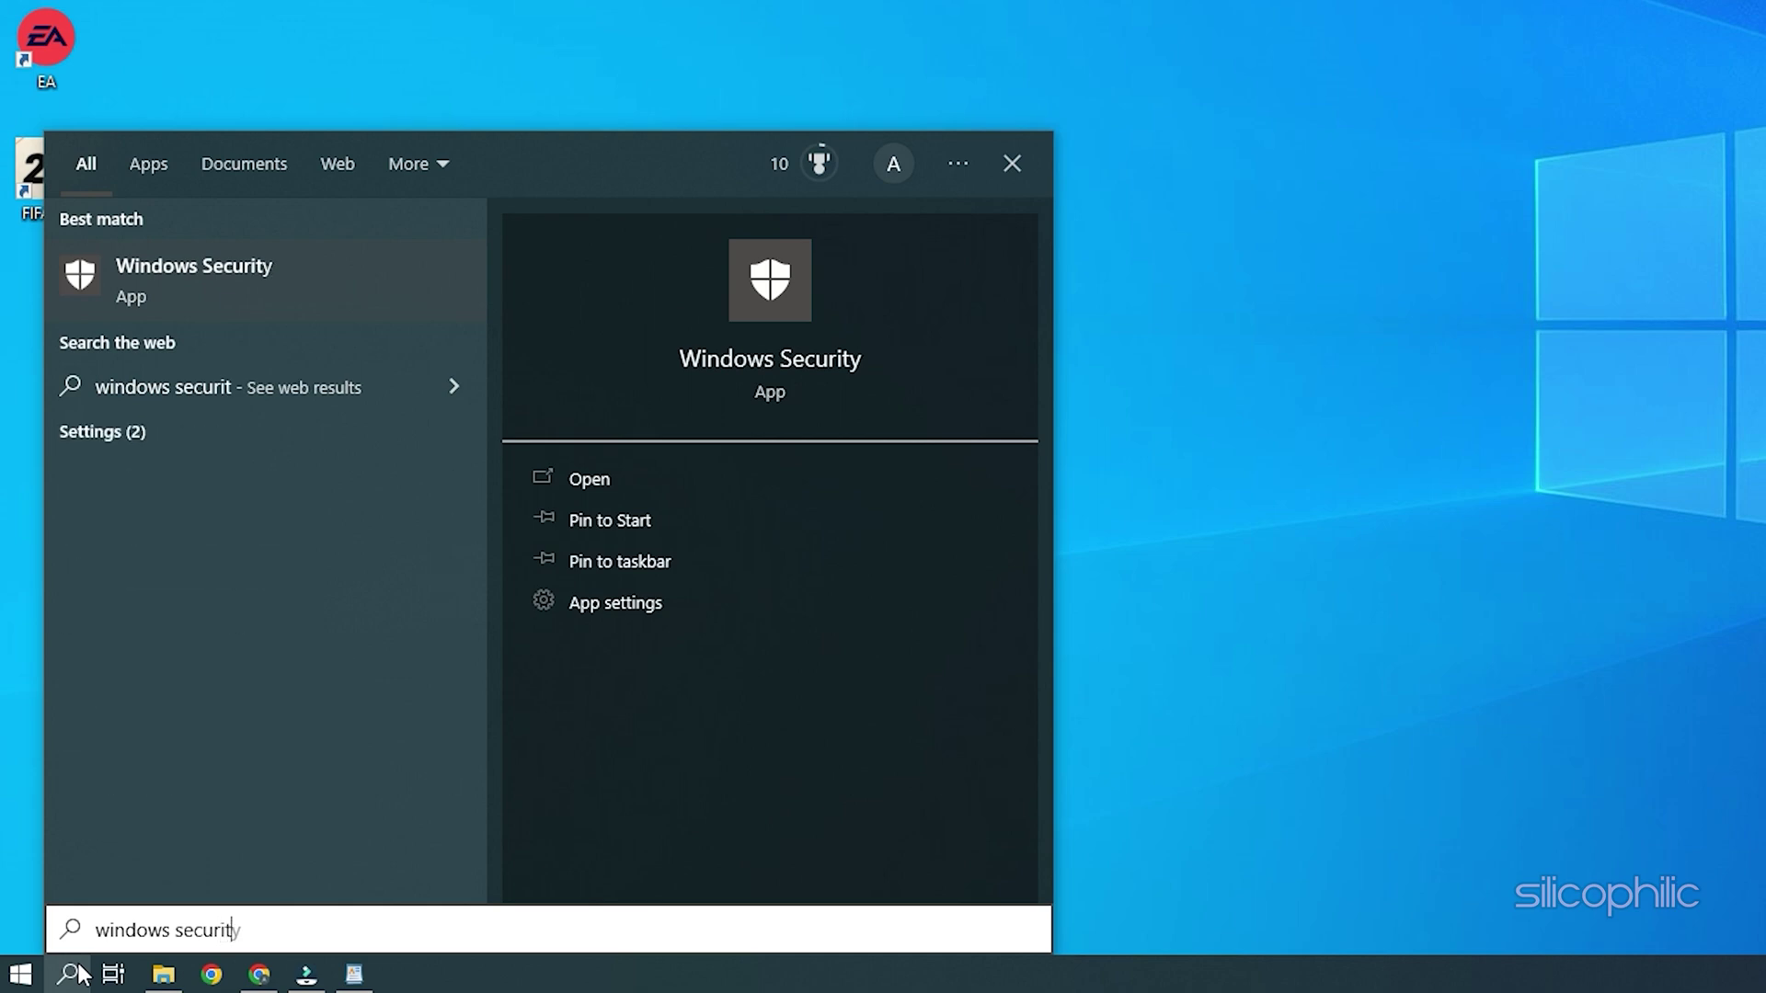
pyautogui.write('y')
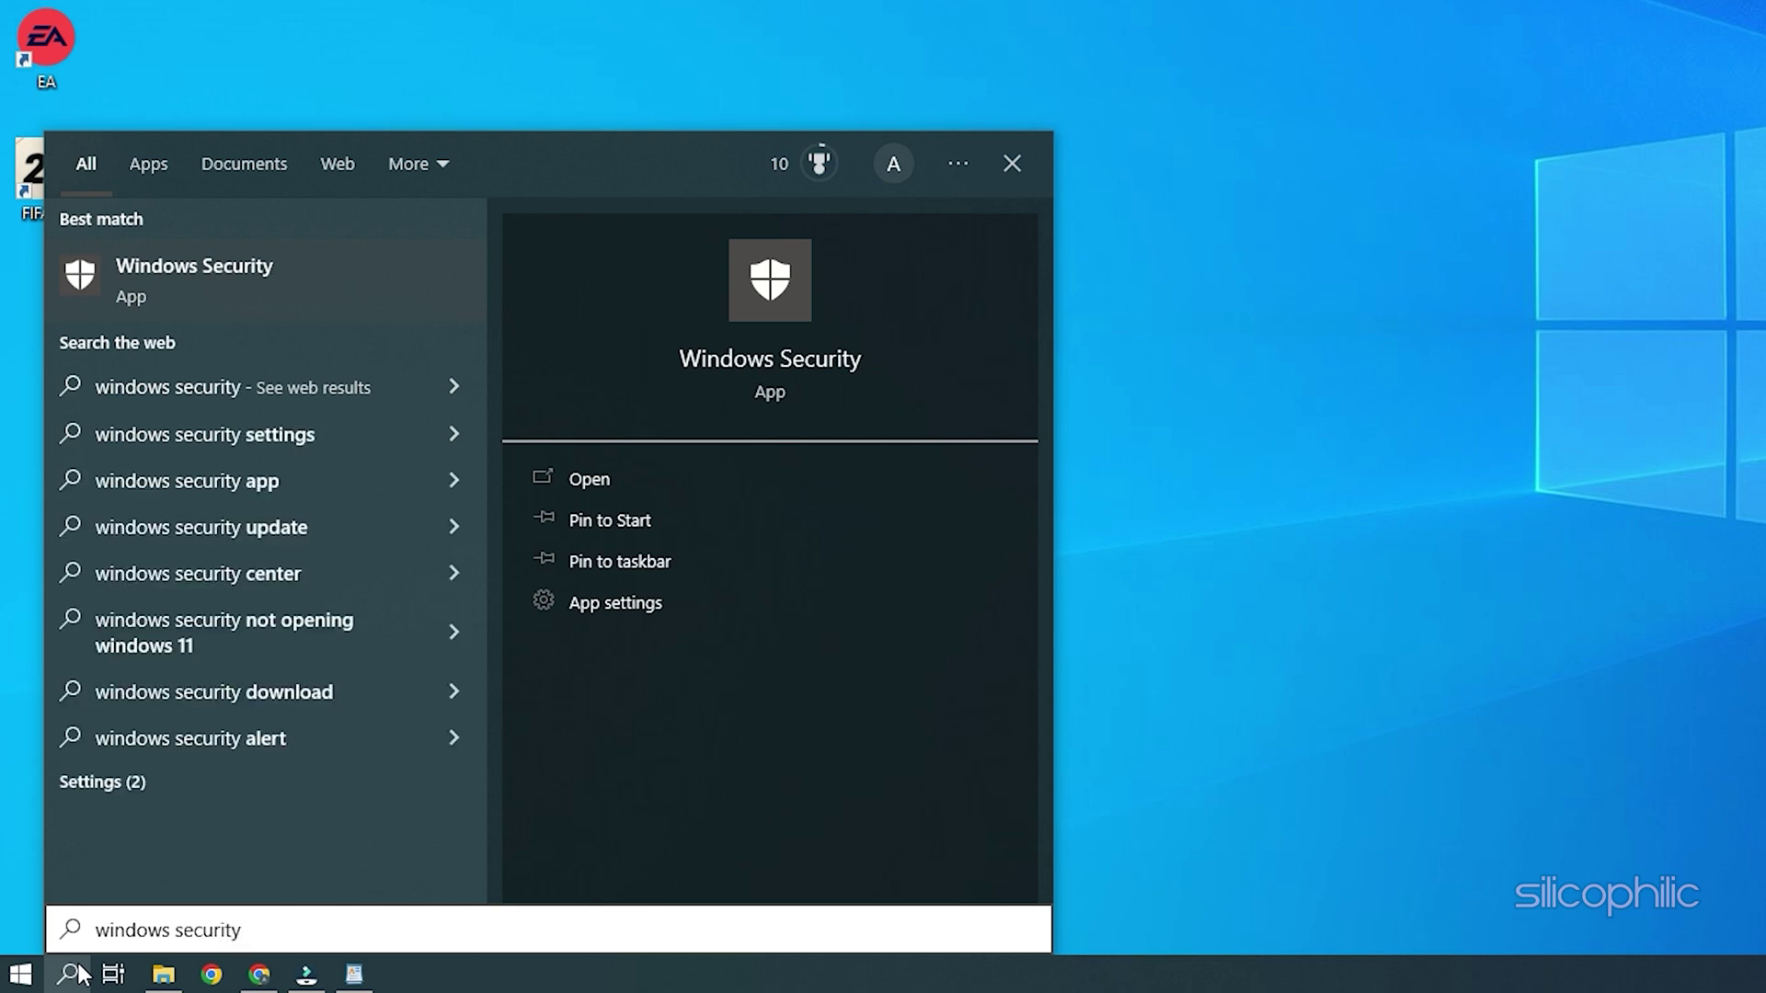
# Launch Windows Security and go to Virus & threat protection's Manage ransomware protection page.
pyautogui.click(294, 287)
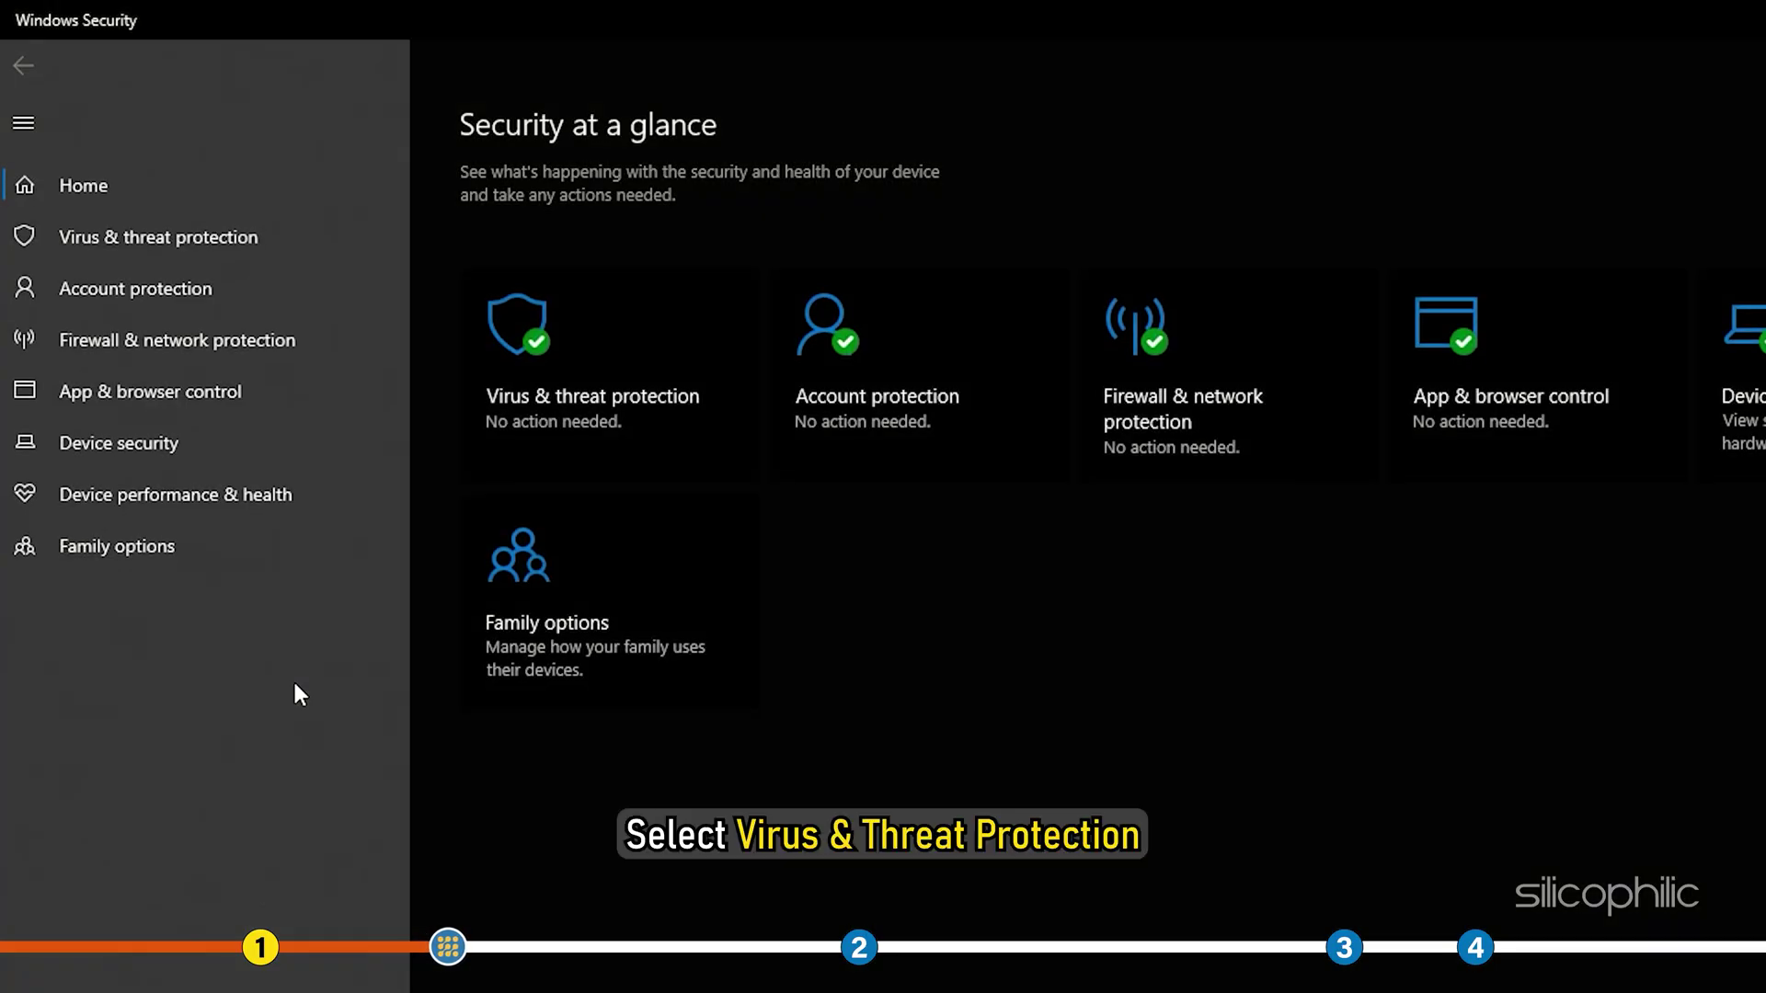
pyautogui.click(578, 318)
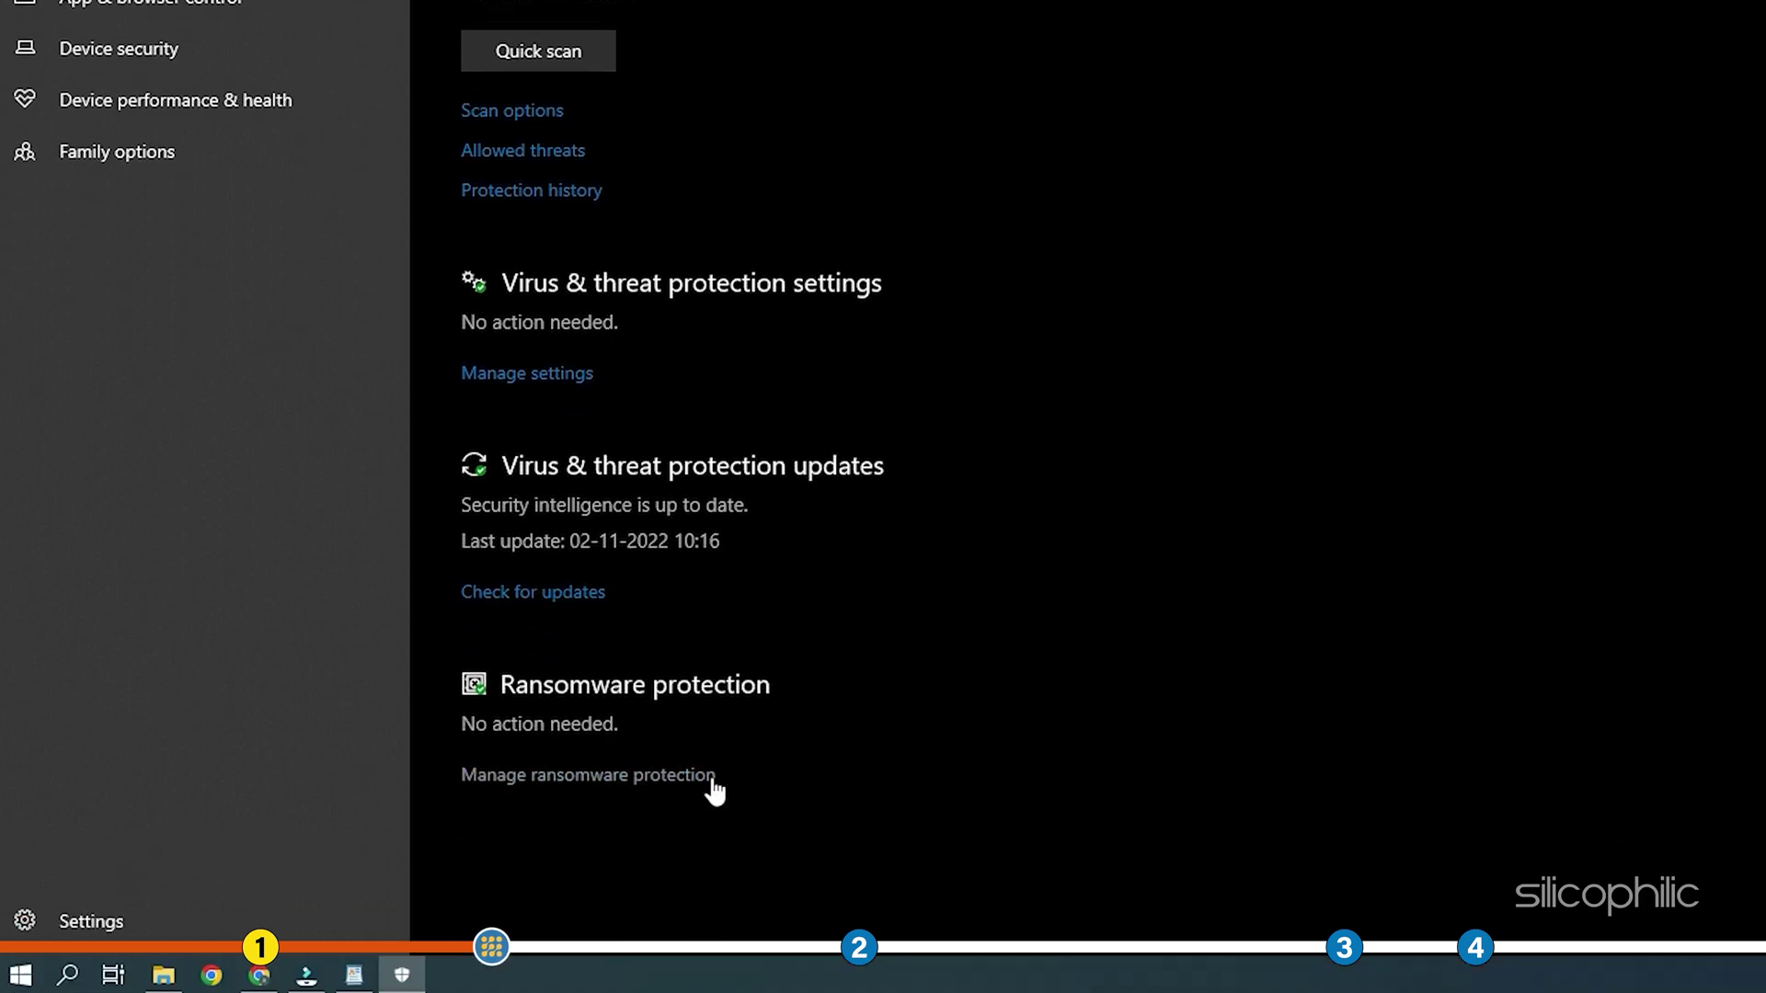
pyautogui.click(713, 790)
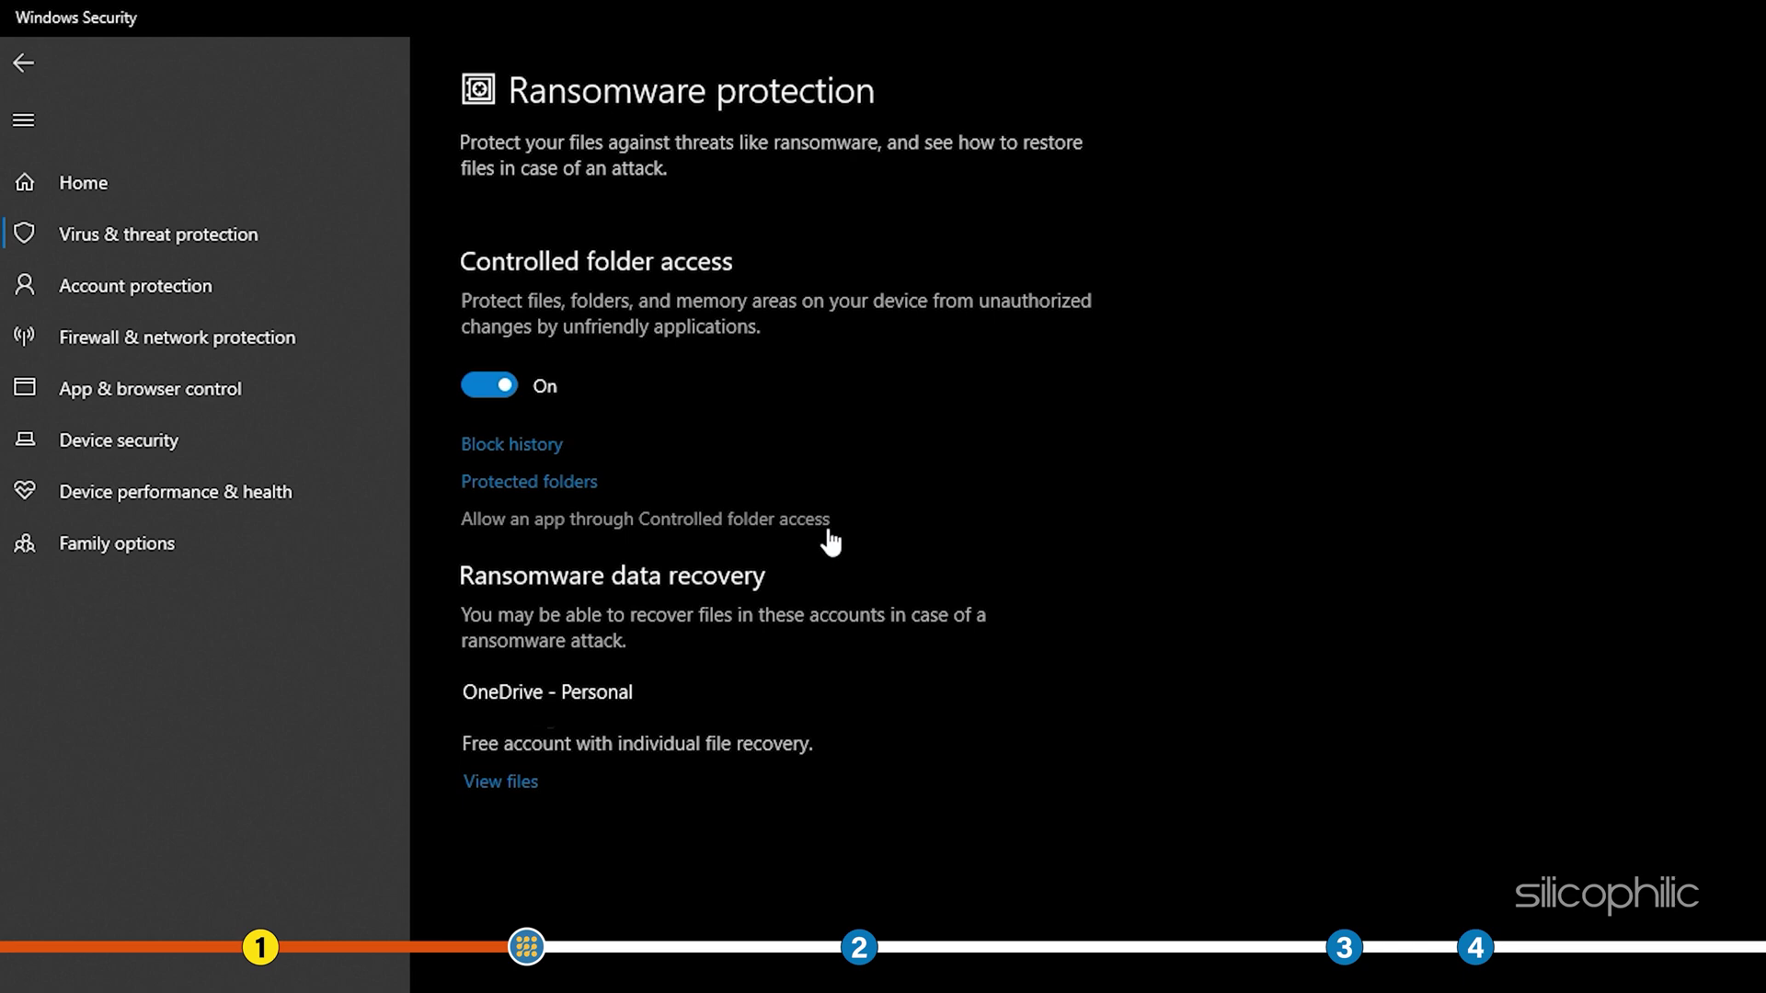
# Approve administrator access and start adding an allowed app via Browse all apps.
pyautogui.click(831, 522)
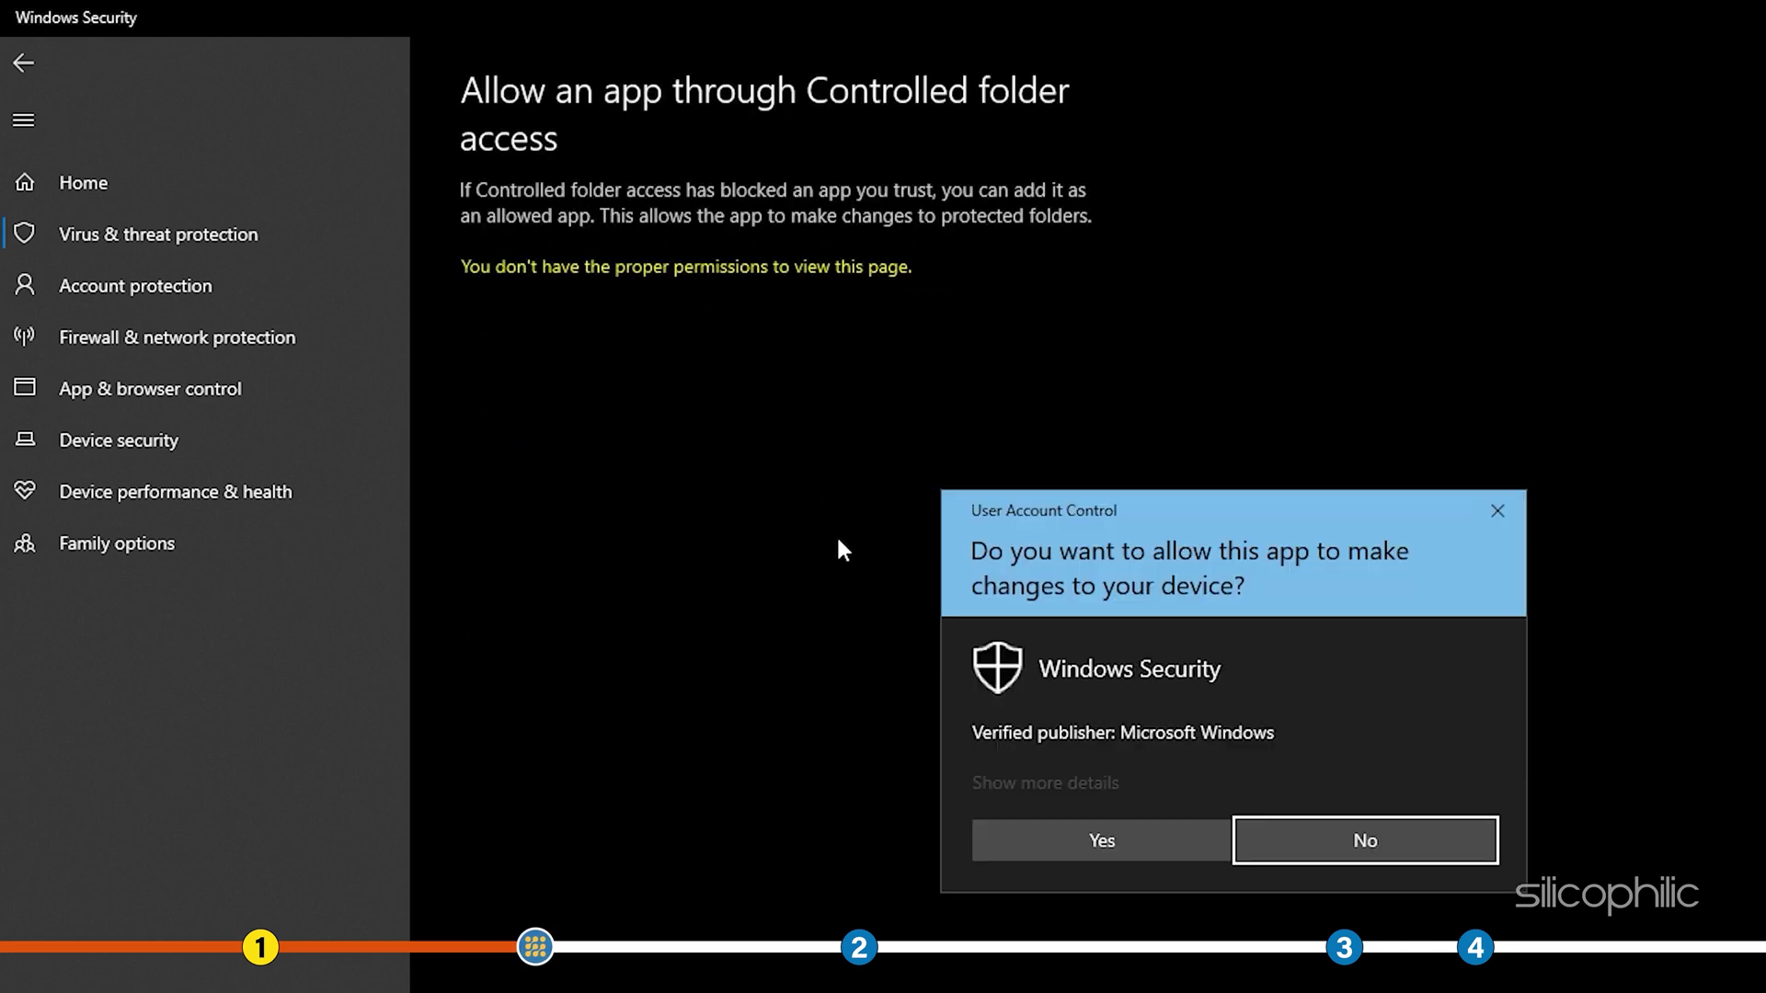
pyautogui.click(1118, 834)
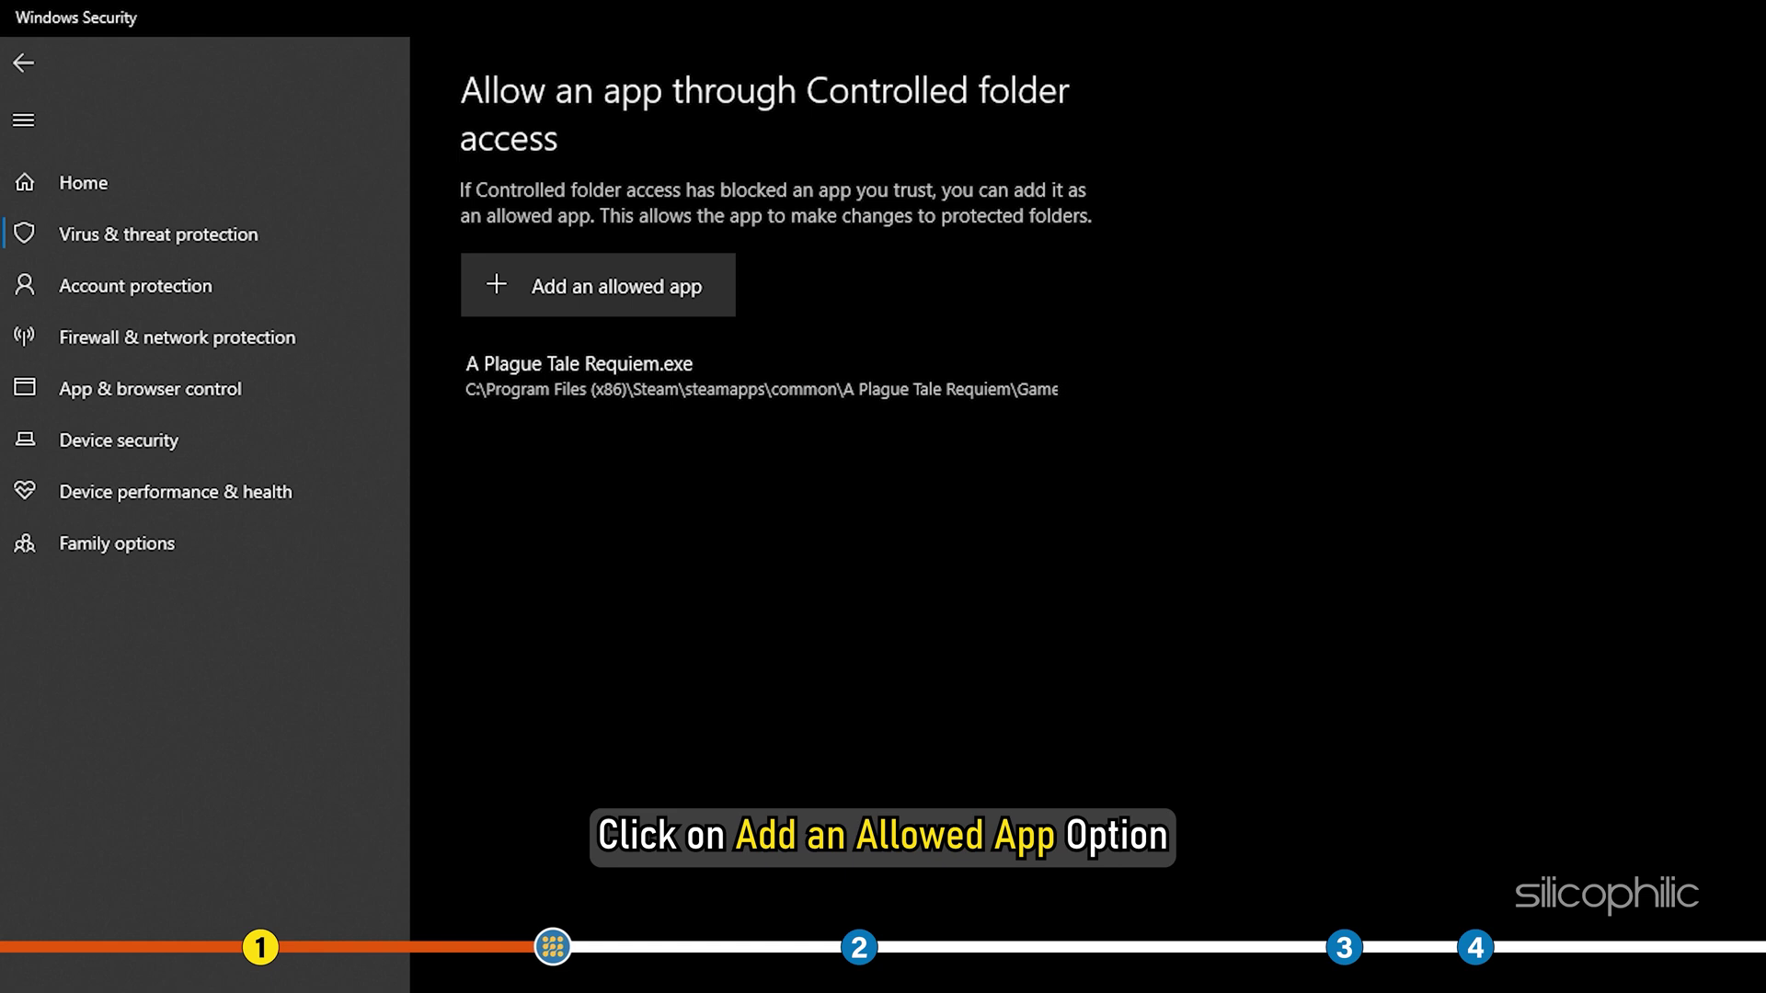
pyautogui.click(697, 298)
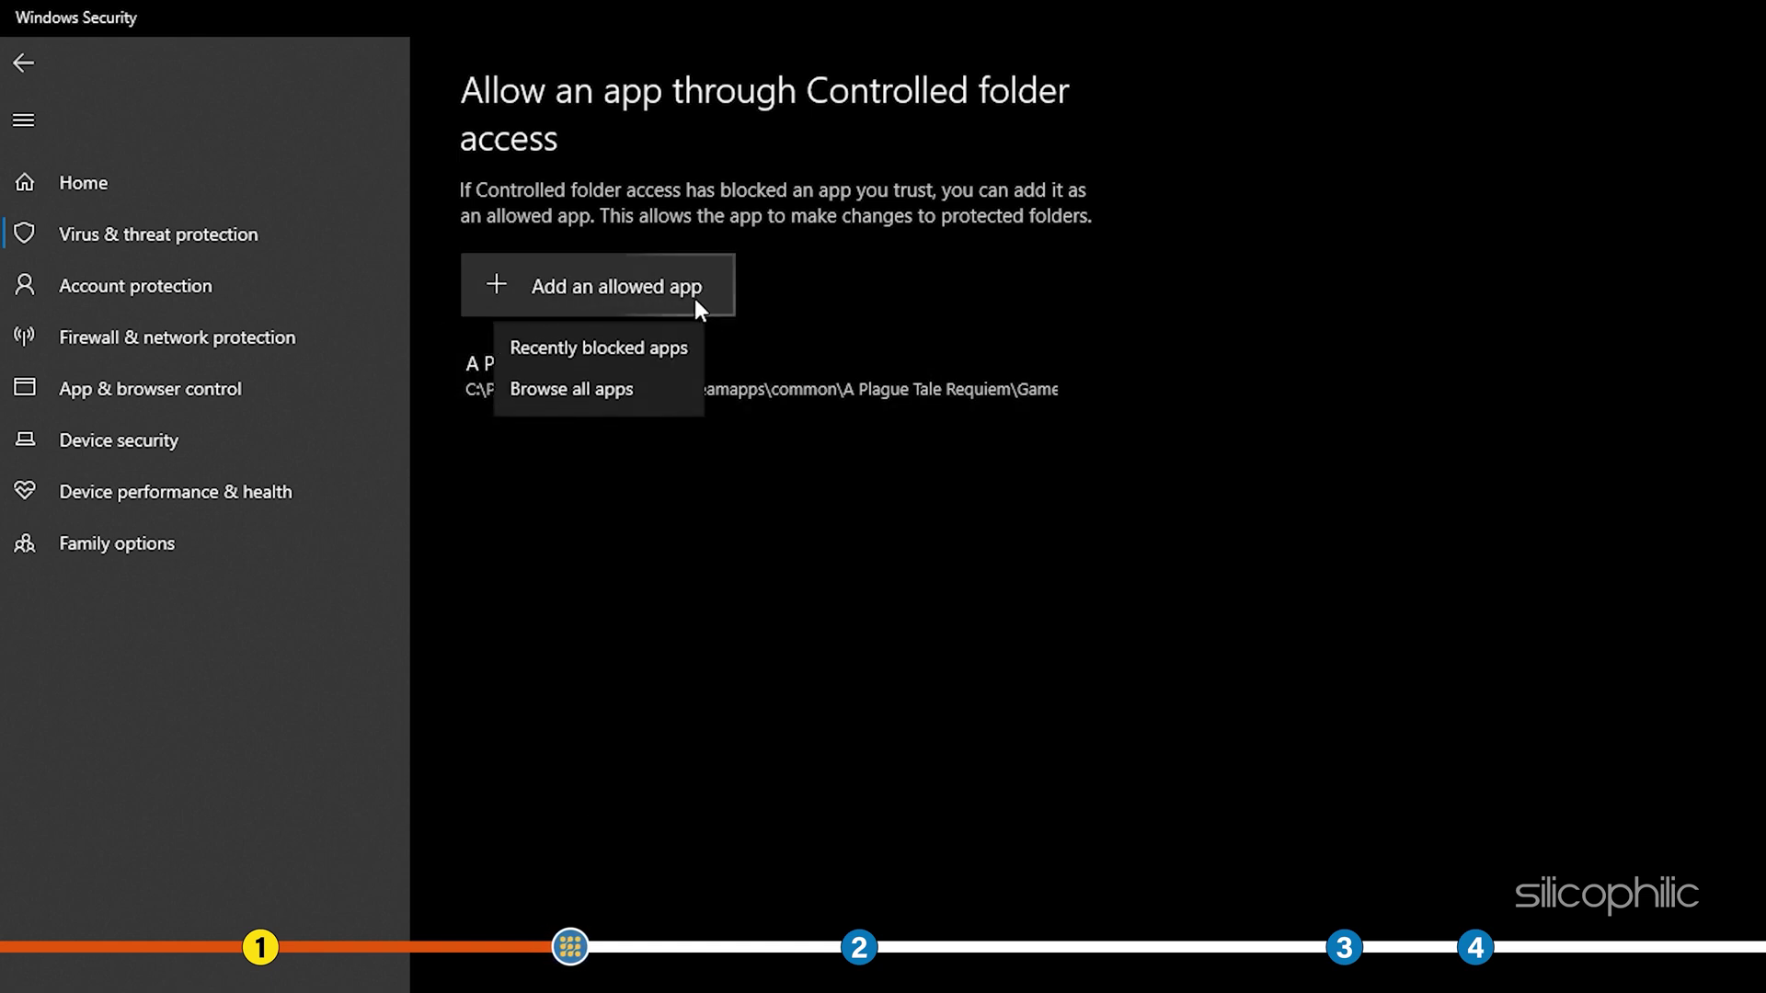
pyautogui.click(636, 400)
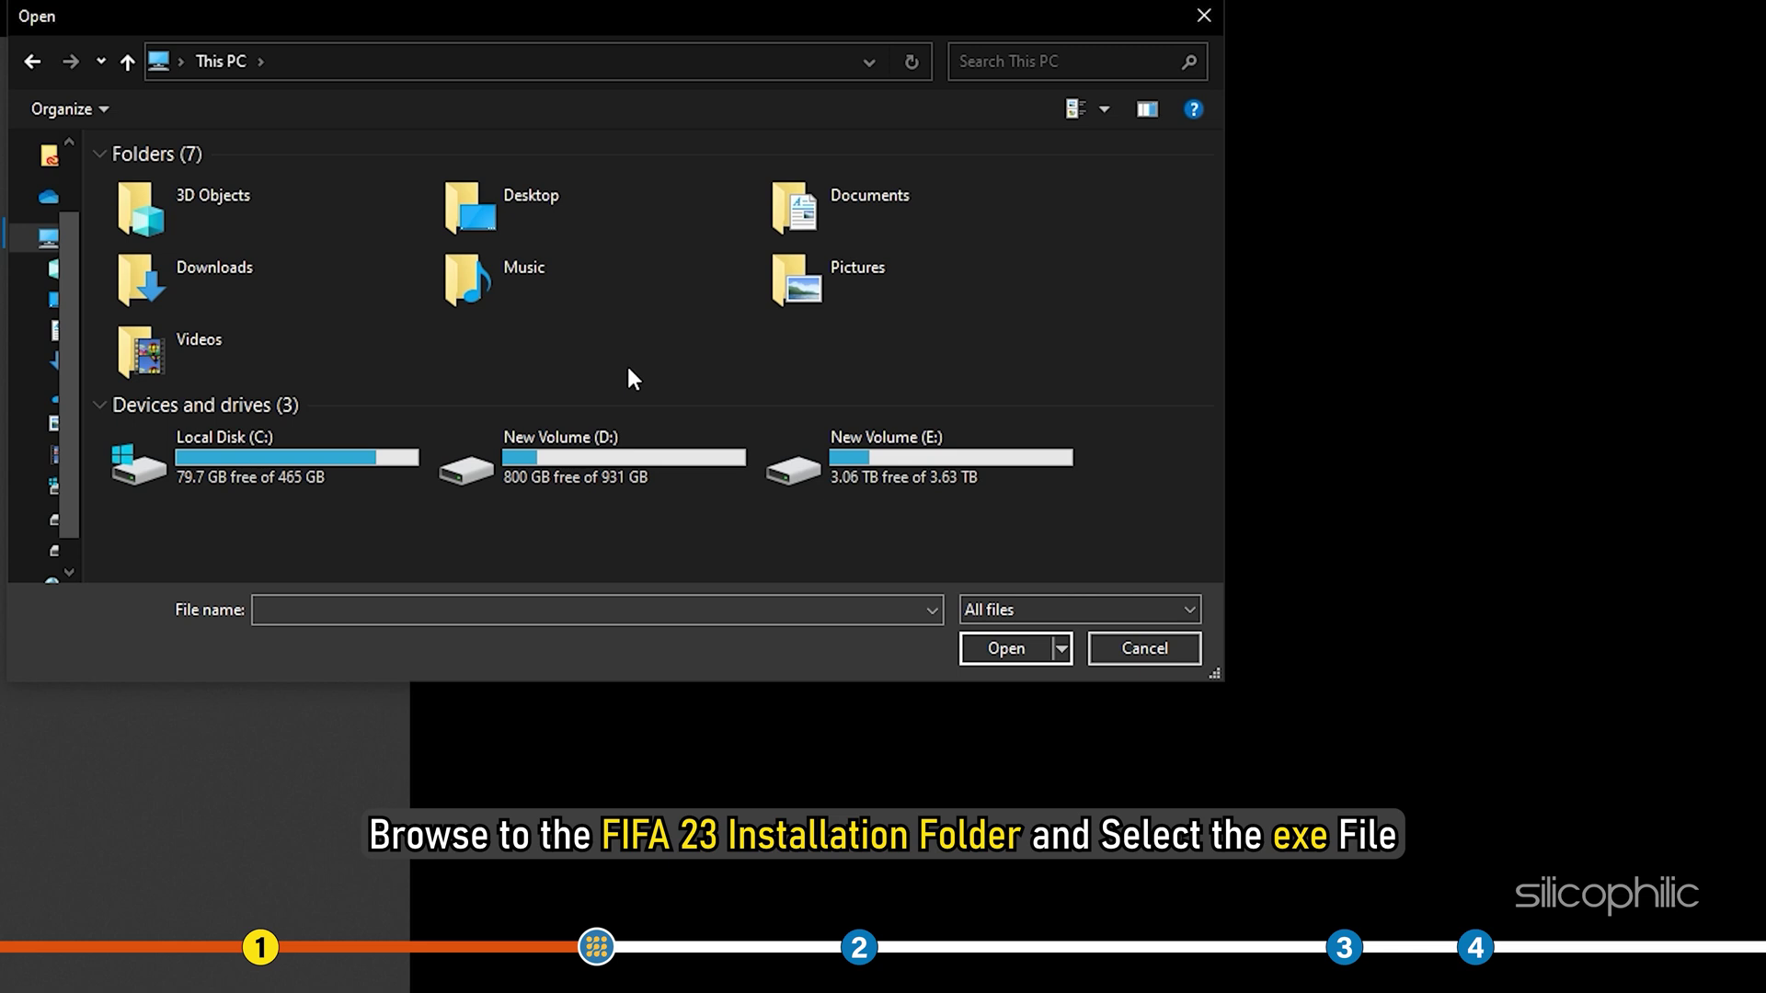
# Navigate to C:\Program Files\EA Games\FIFA 23 in the file picker.
pyautogui.click(386, 468)
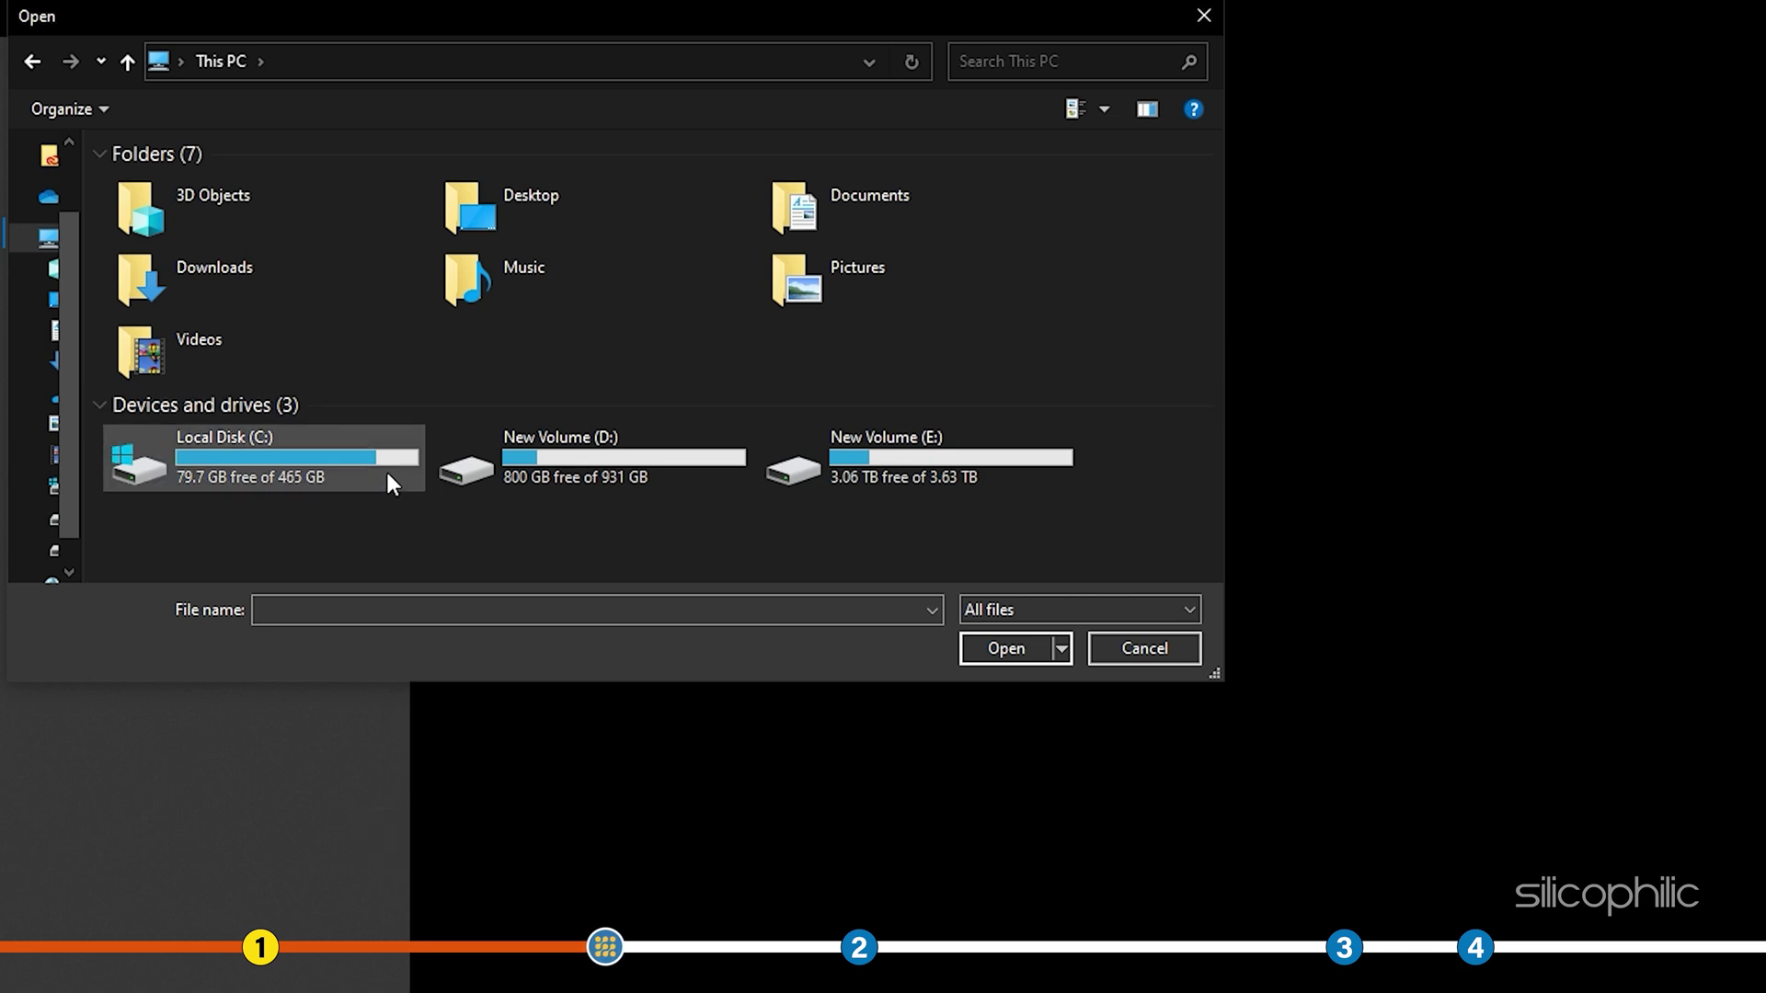
pyautogui.doubleClick(386, 468)
pyautogui.click(230, 288)
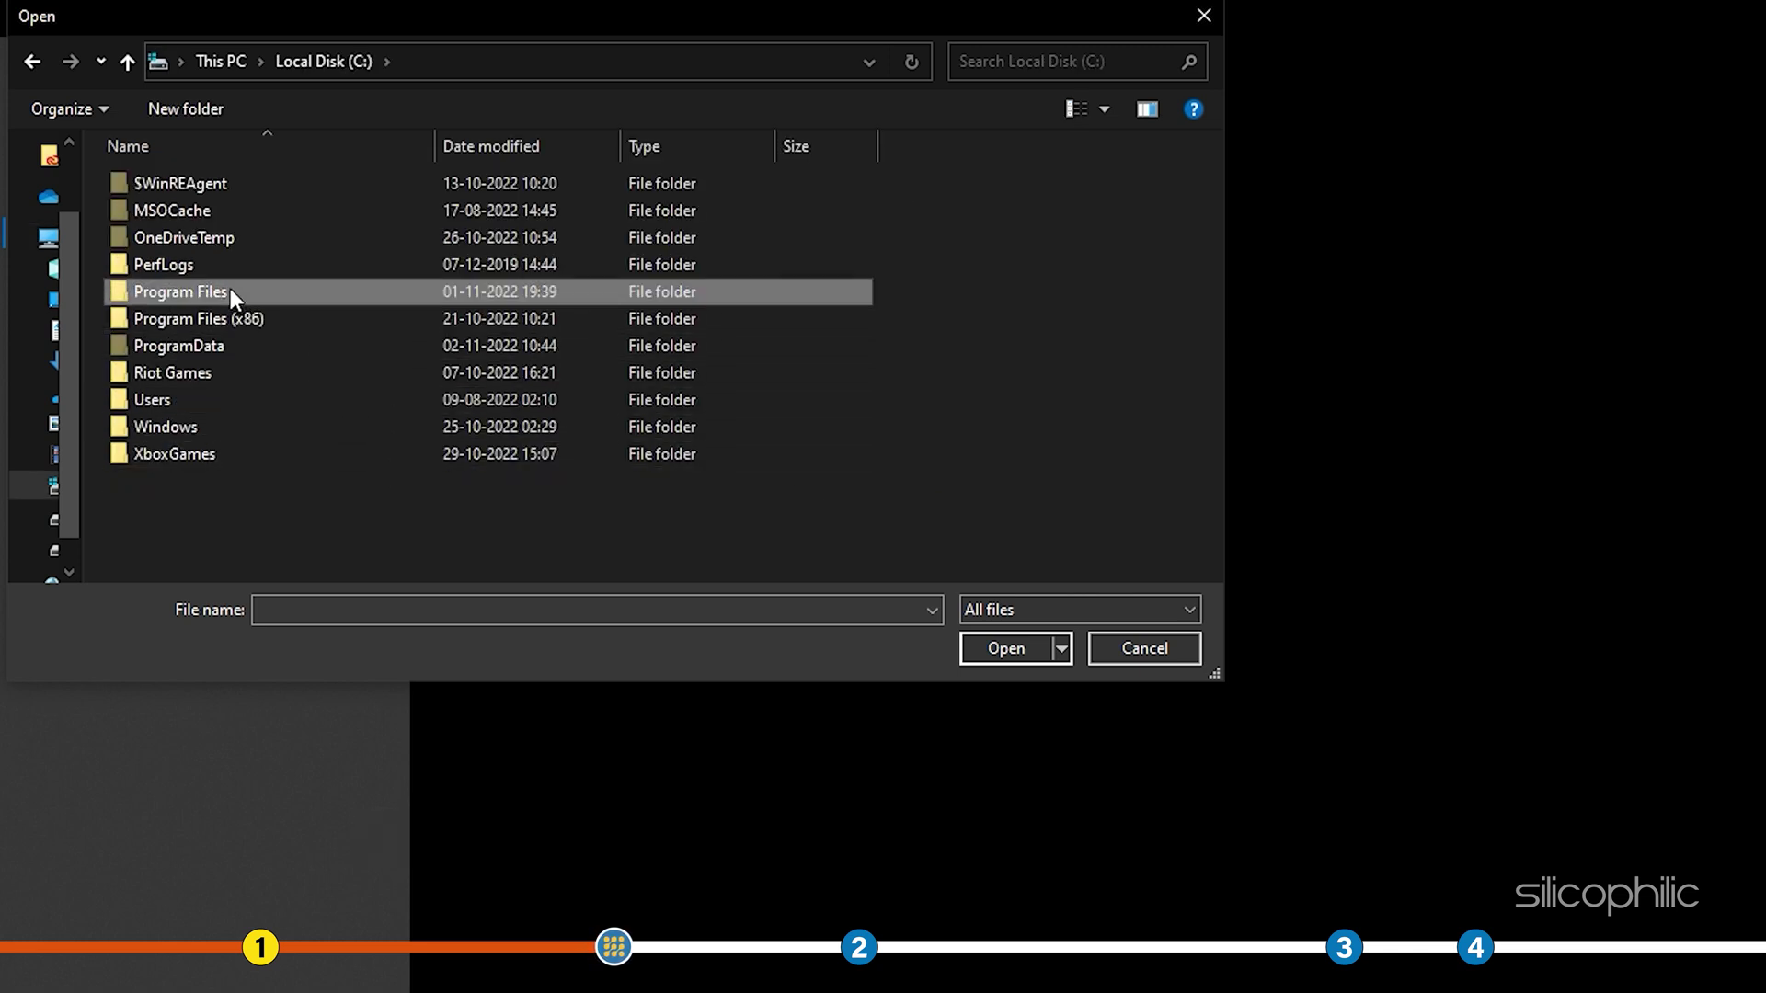
pyautogui.doubleClick(231, 288)
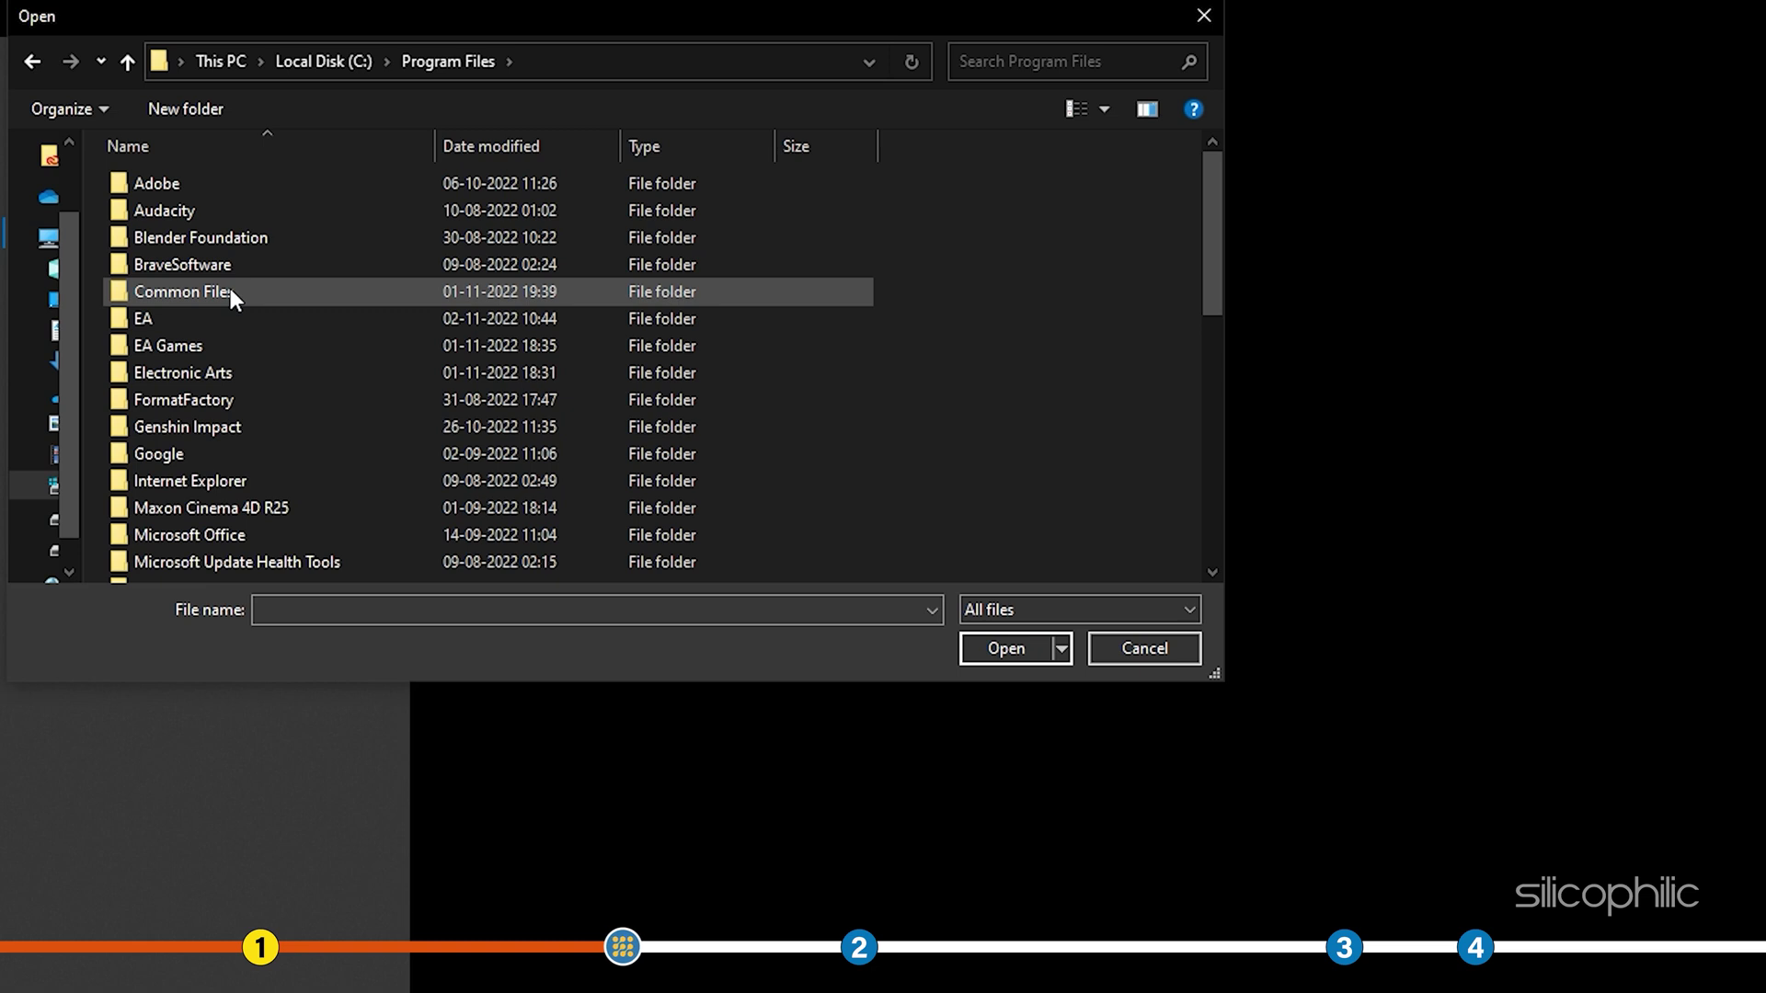
pyautogui.scroll(-1, 230, 289)
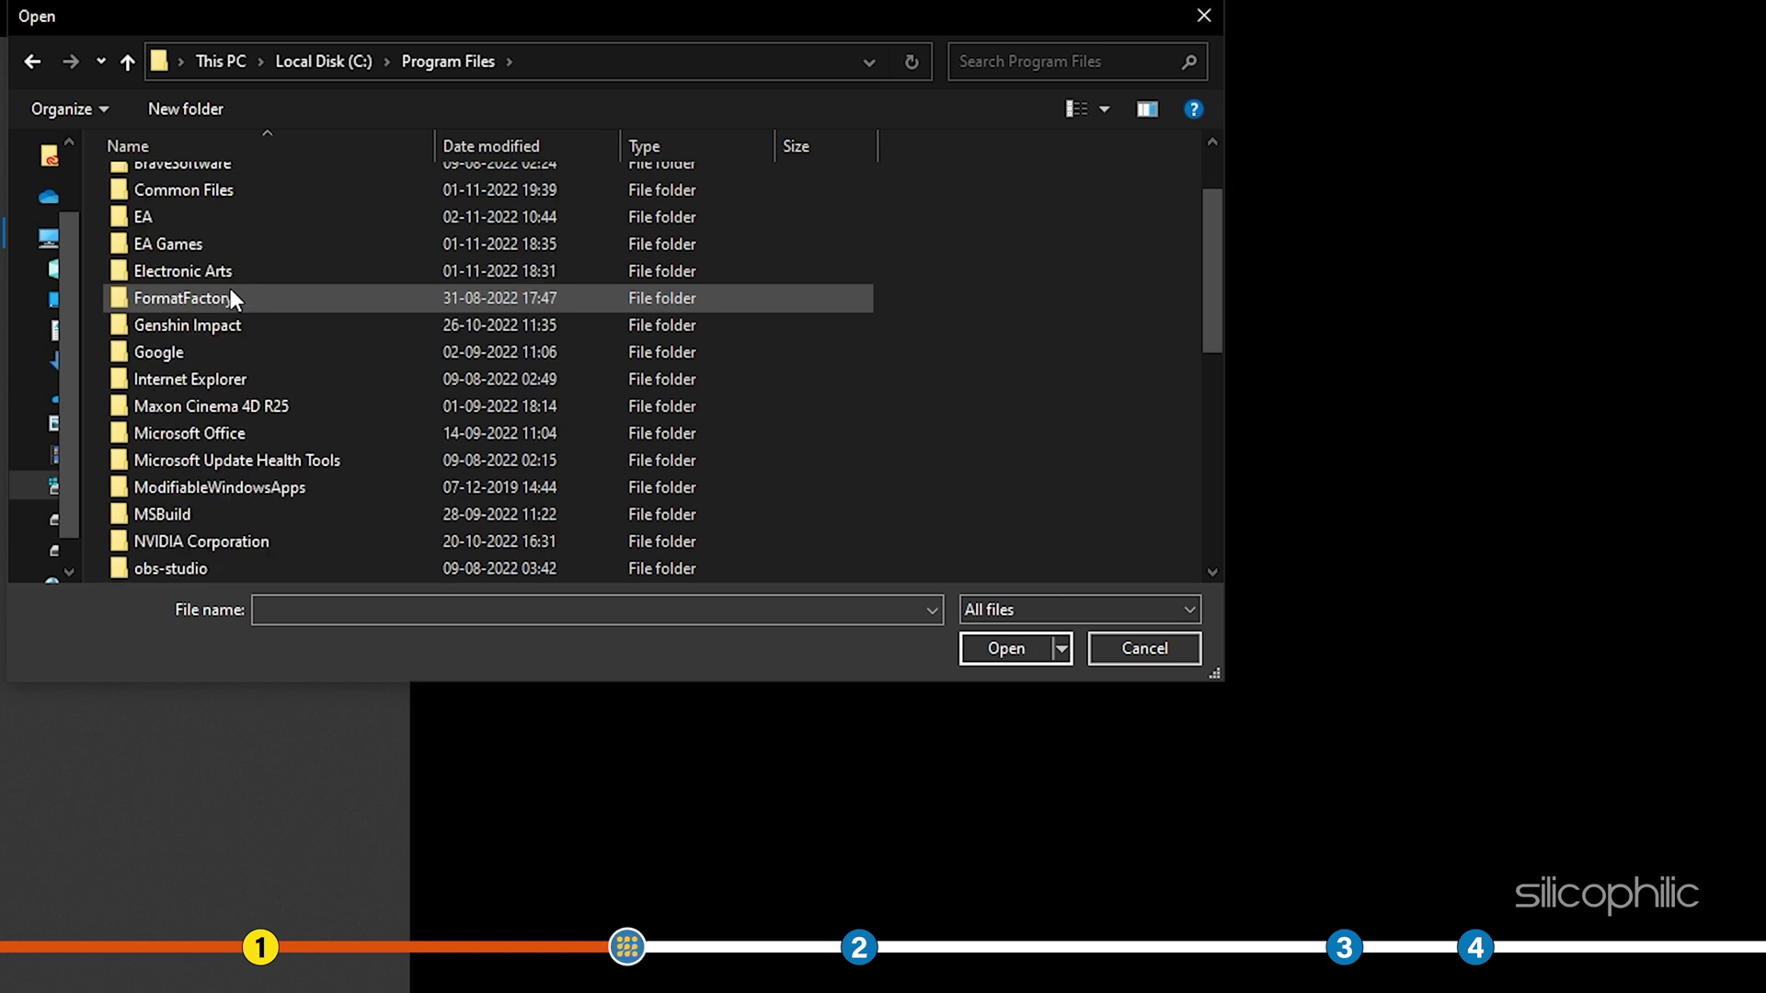
pyautogui.doubleClick(206, 241)
pyautogui.doubleClick(186, 186)
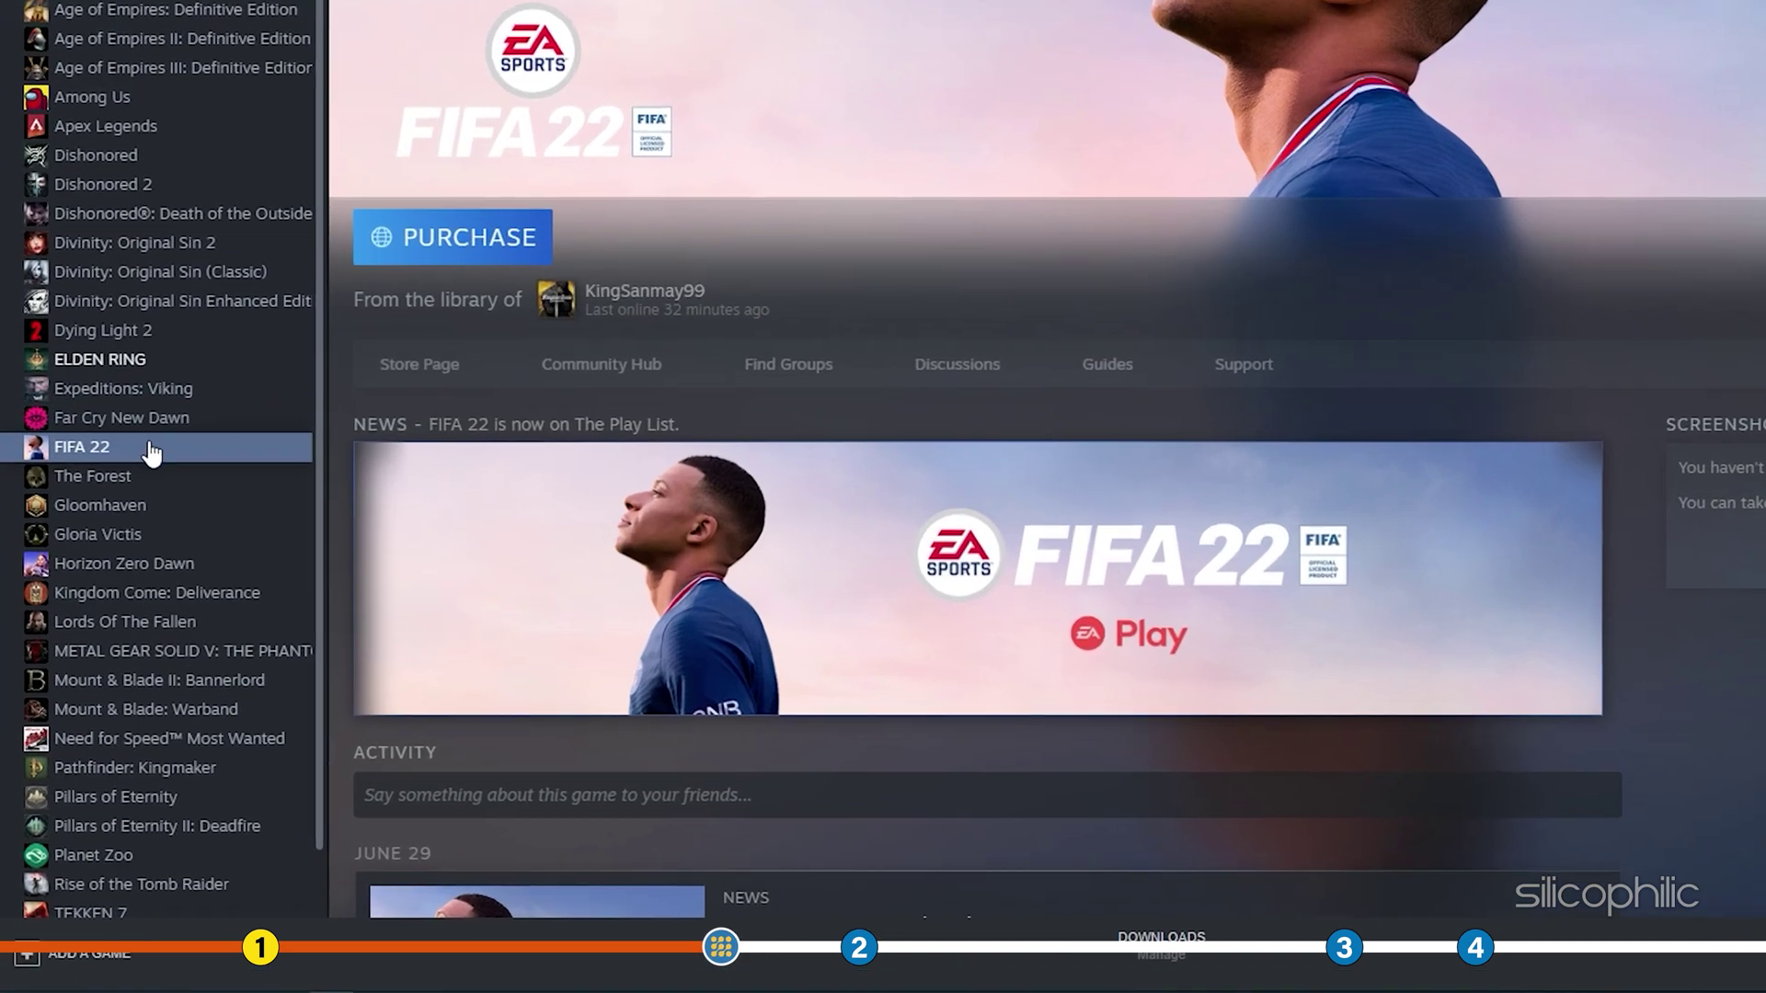
# Bring up the context menu for FIFA 22 in the Steam library.
pyautogui.rightClick(66, 553)
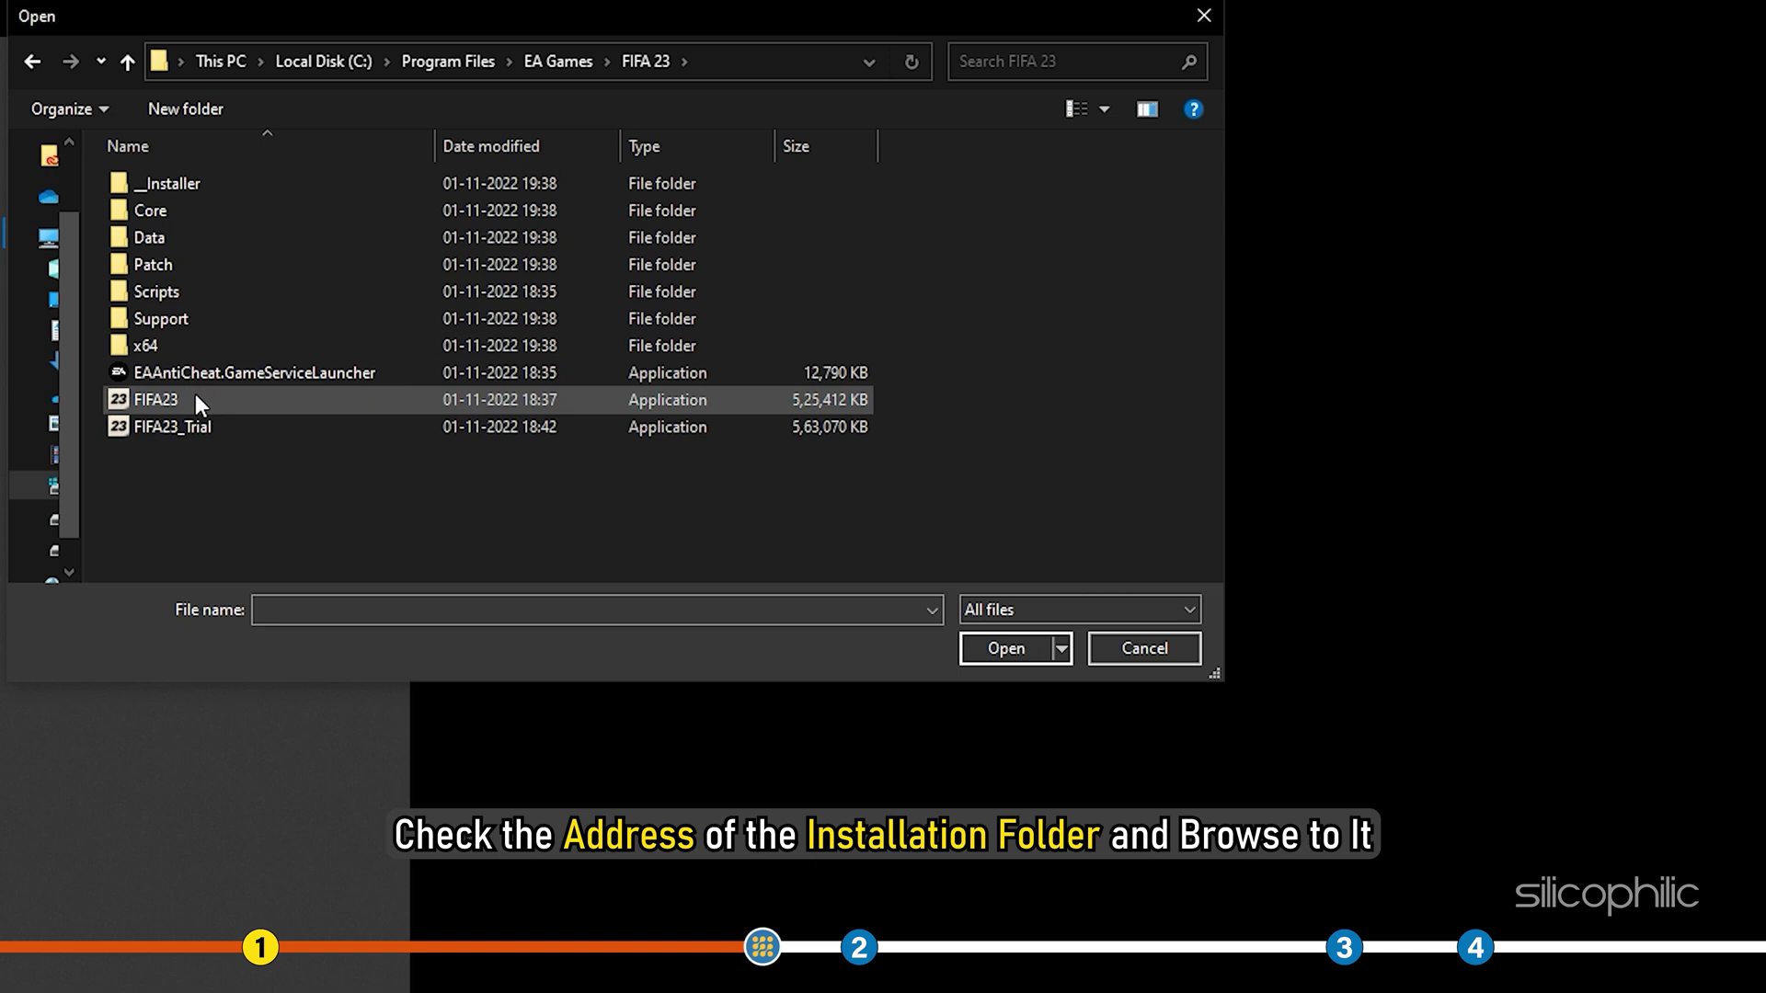
# Select FIFA23.exe in the Open dialog and confirm it as an allowed app.
pyautogui.click(195, 398)
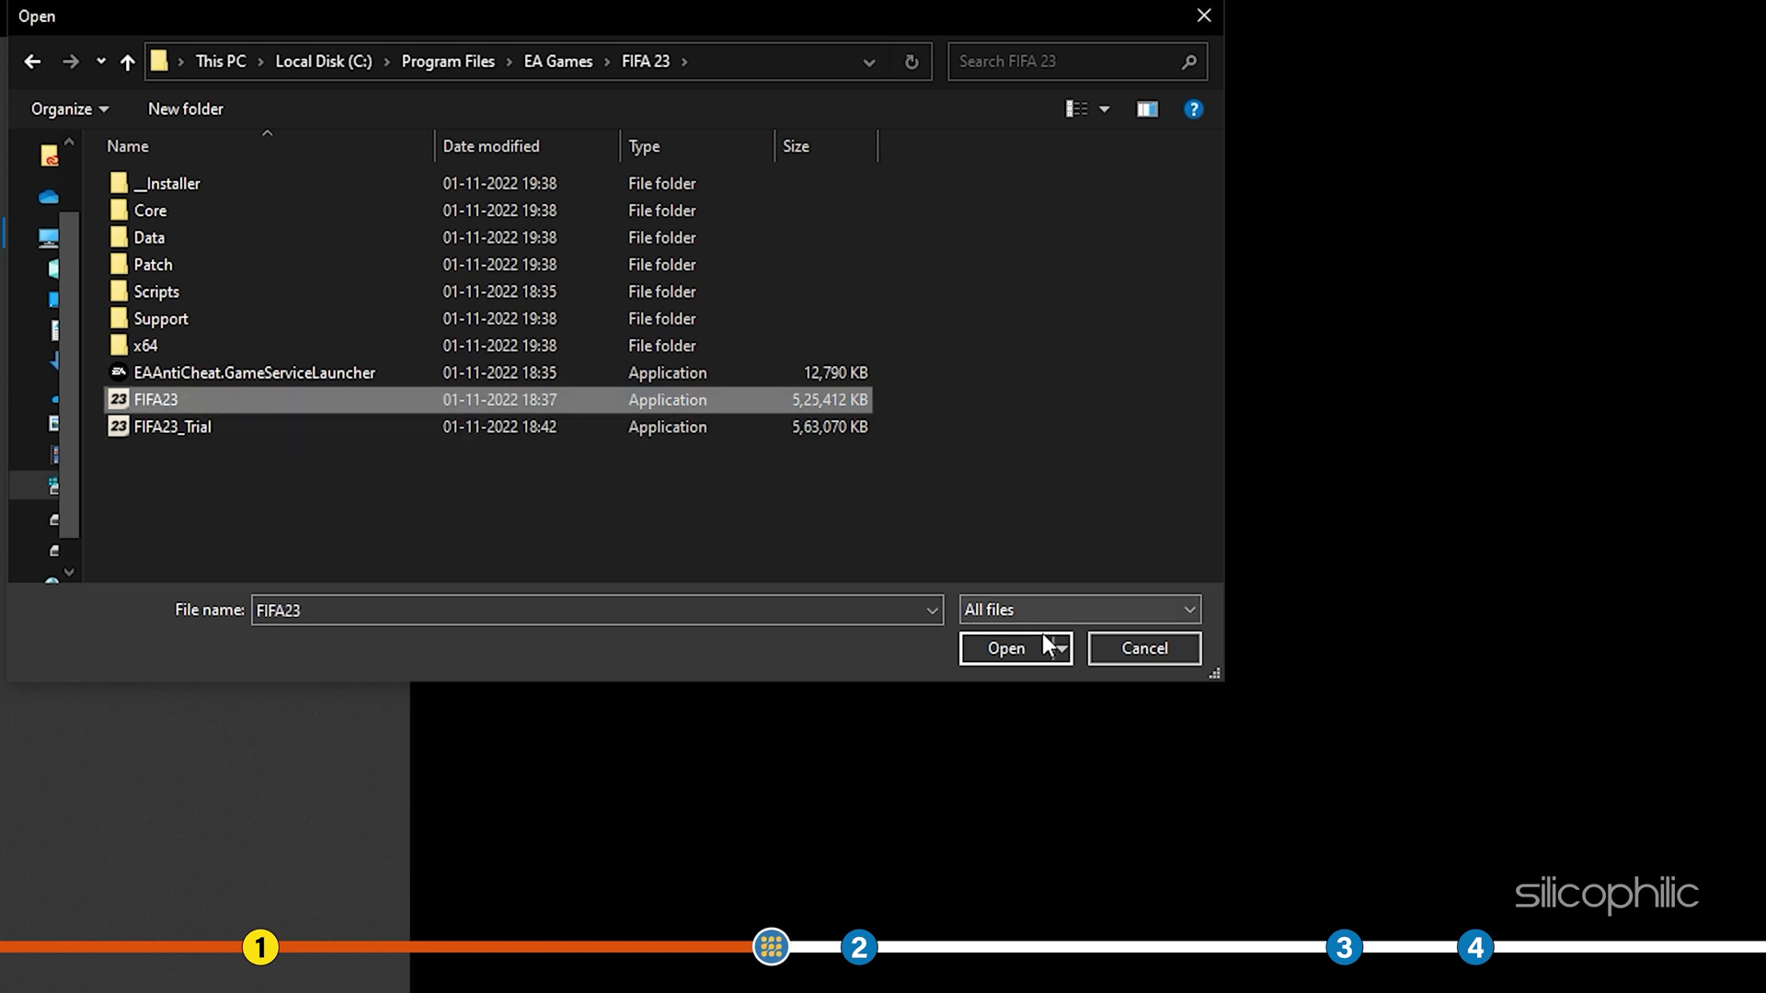
pyautogui.click(1042, 648)
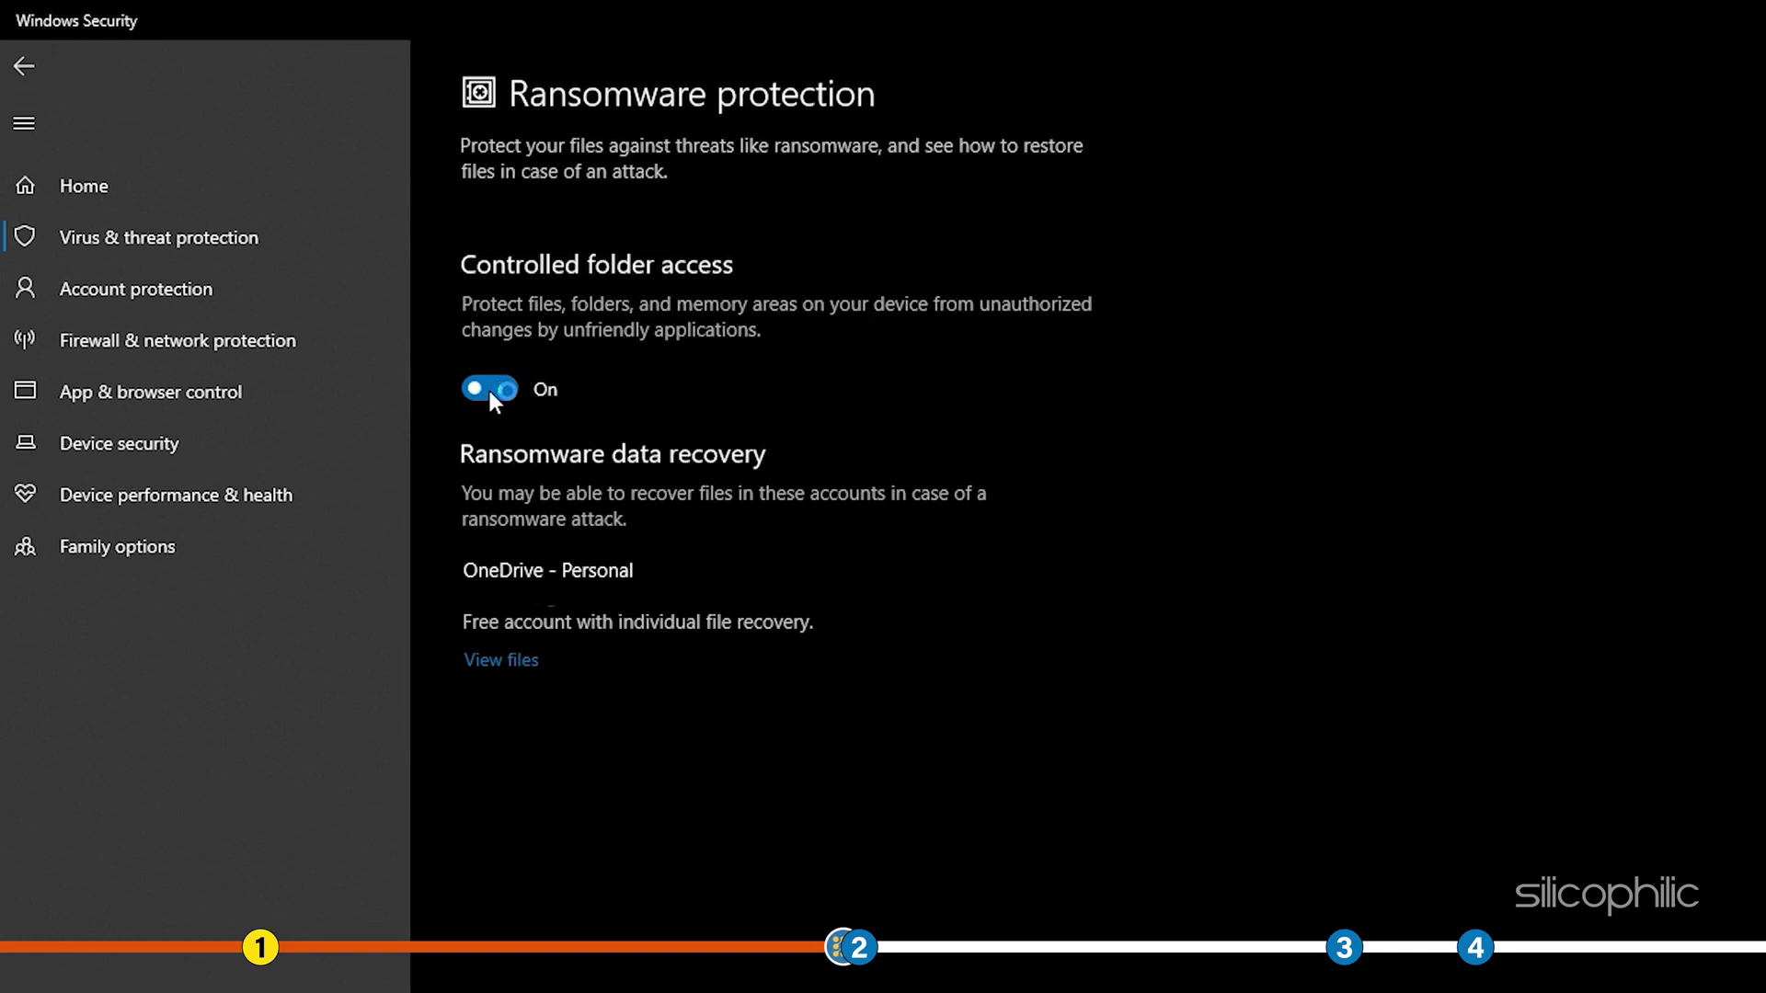
# Switch the Controlled folder access toggle to Off on the Ransomware protection page.
pyautogui.click(487, 387)
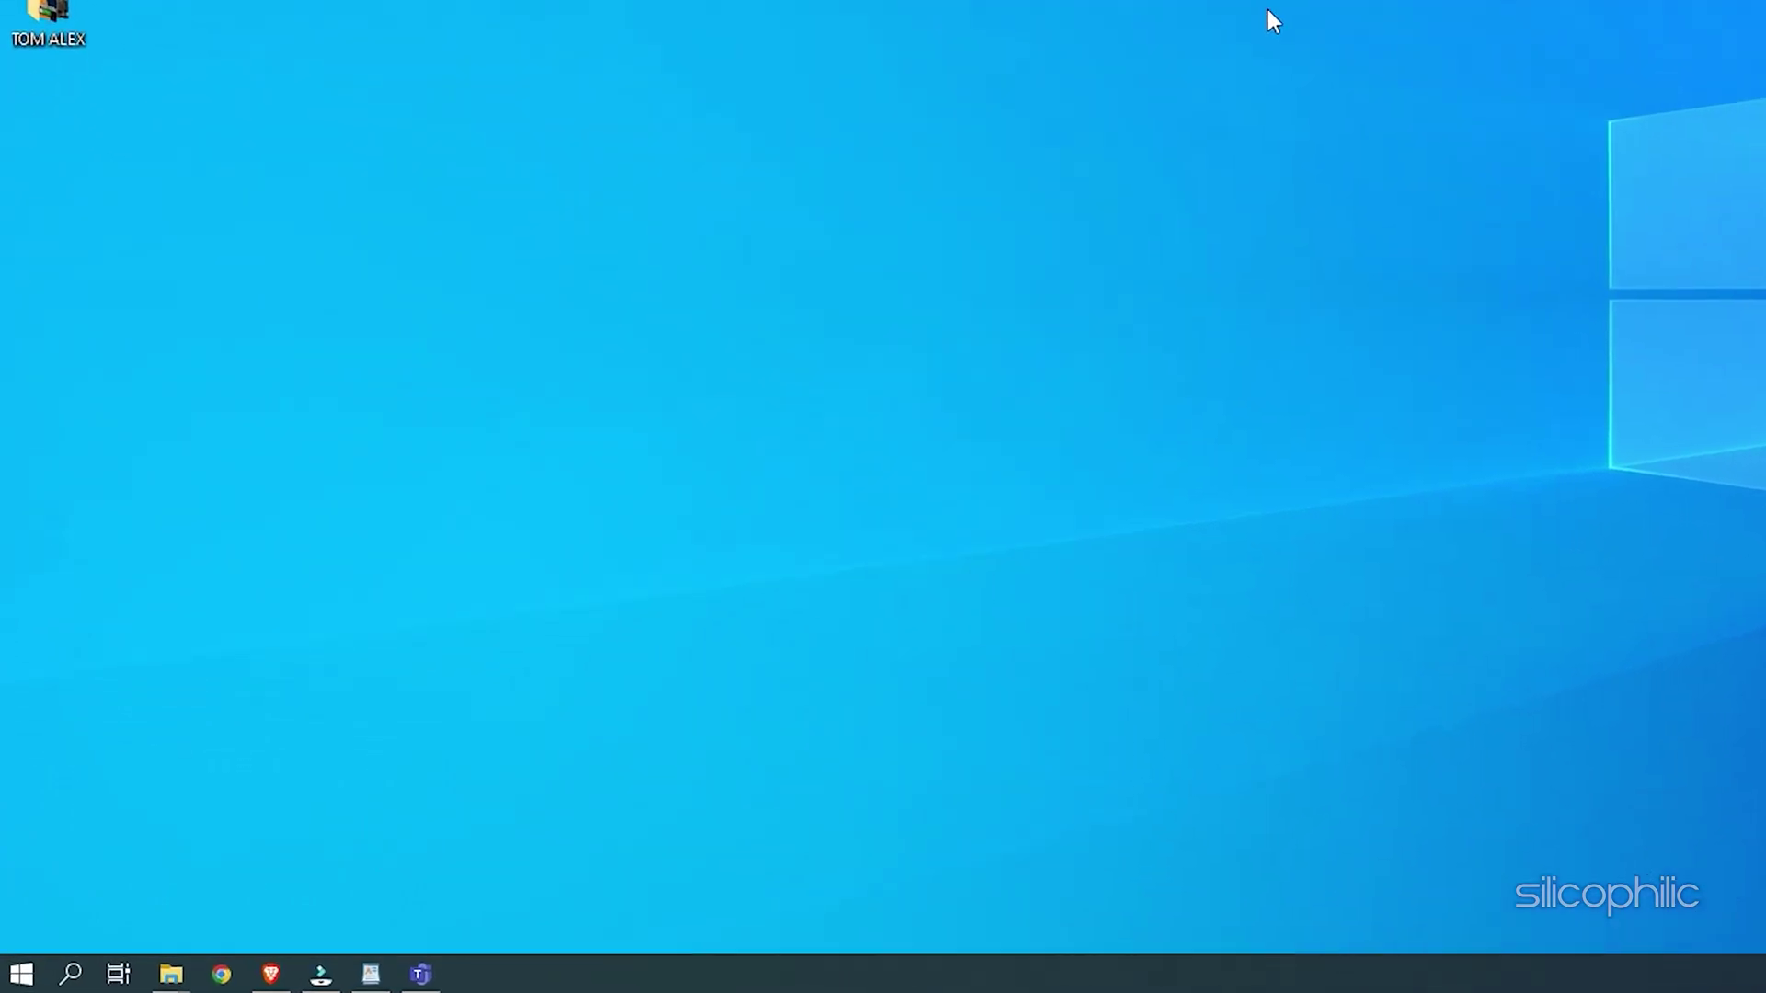
# Search Windows for 'control panel' and launch the Control Panel app.
pyautogui.press('super')
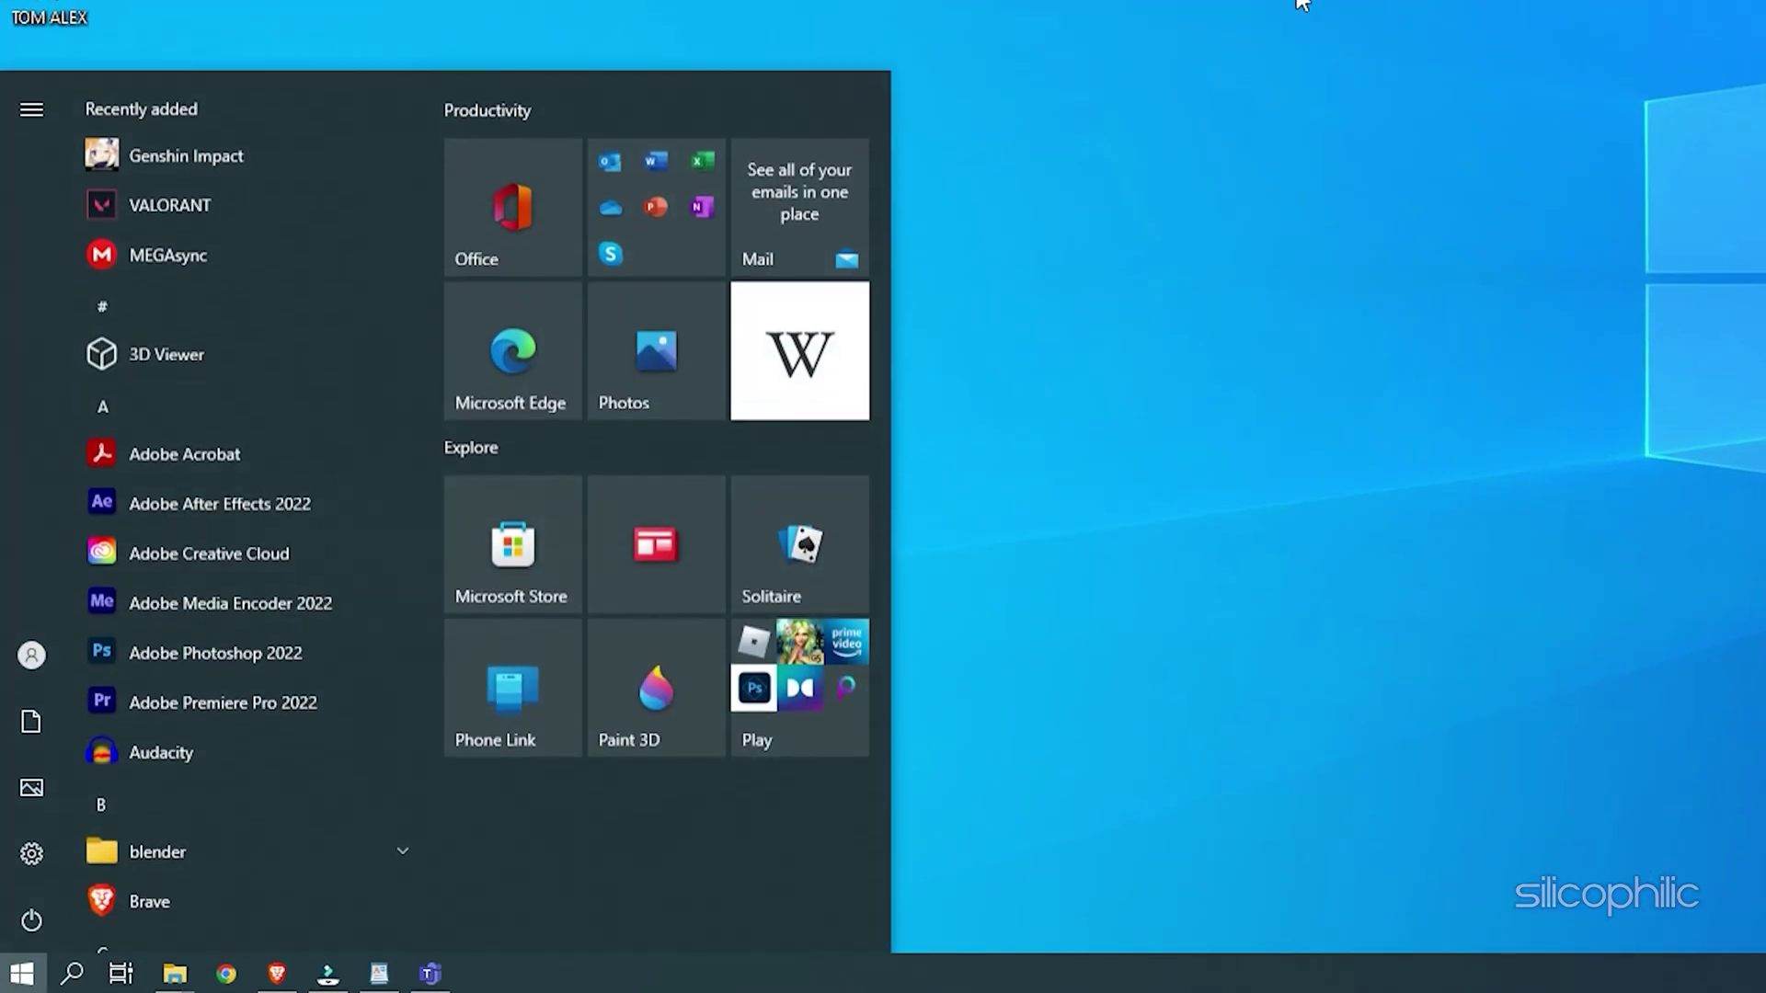
pyautogui.write('control')
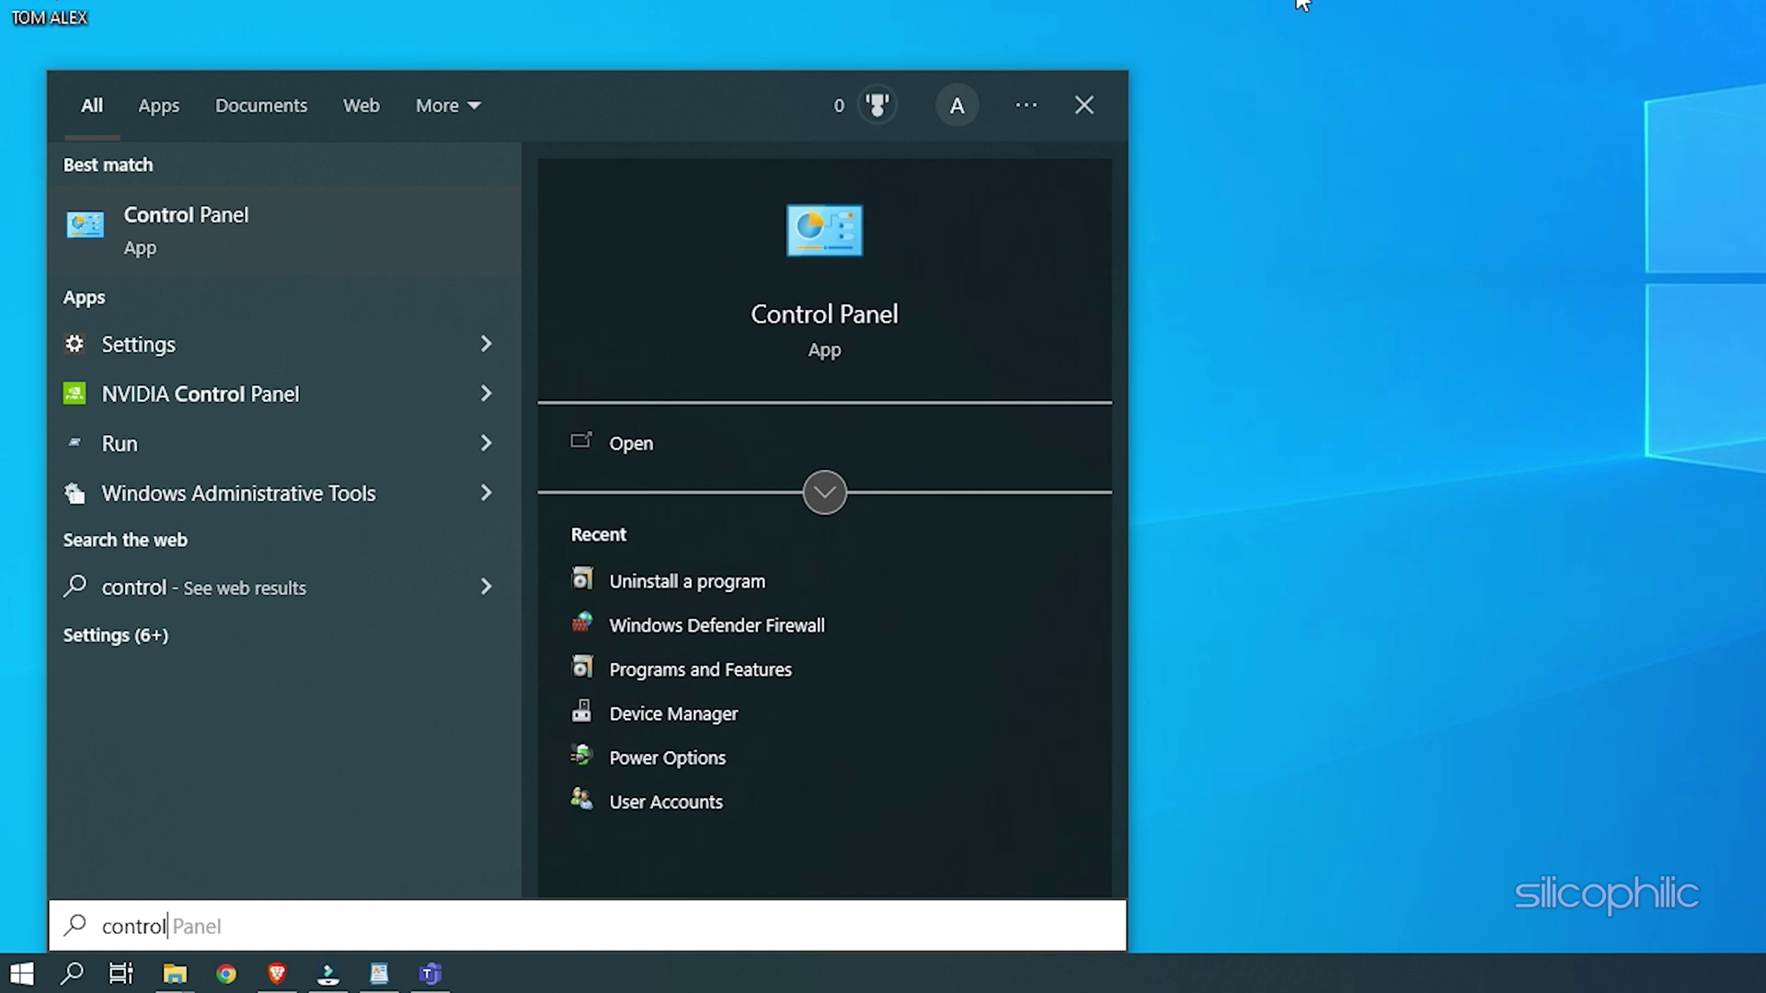
pyautogui.write(' panel')
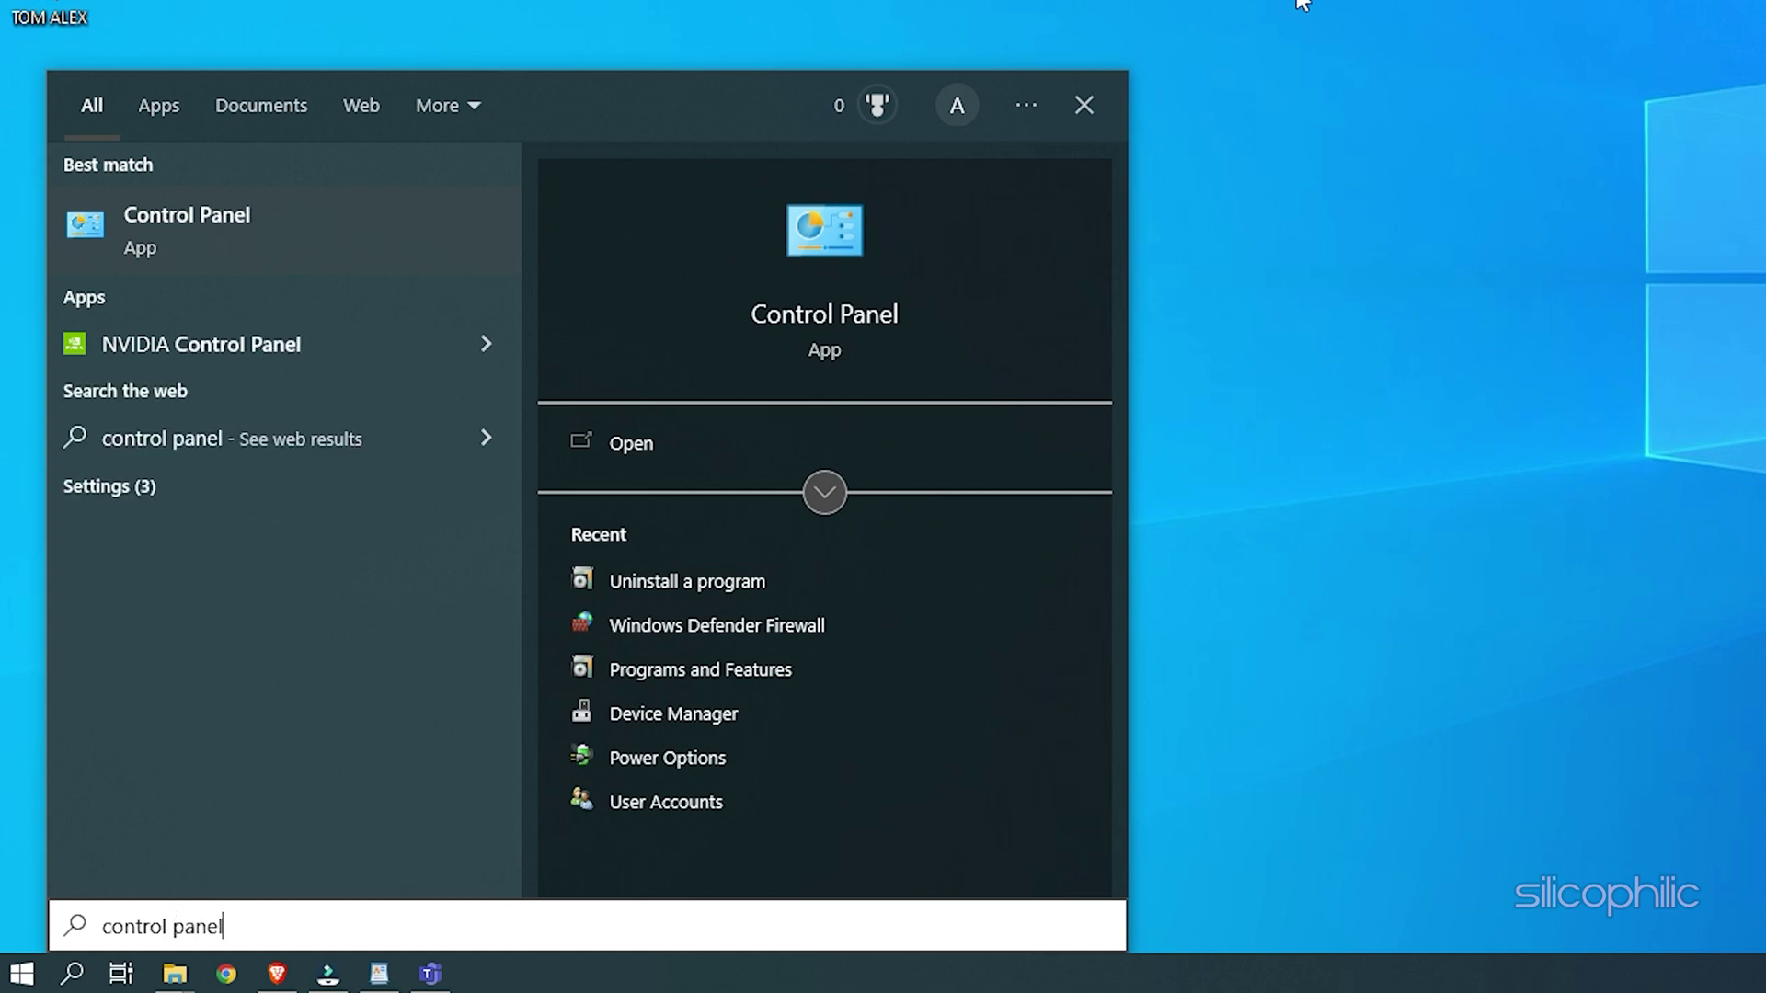
pyautogui.press('Return')
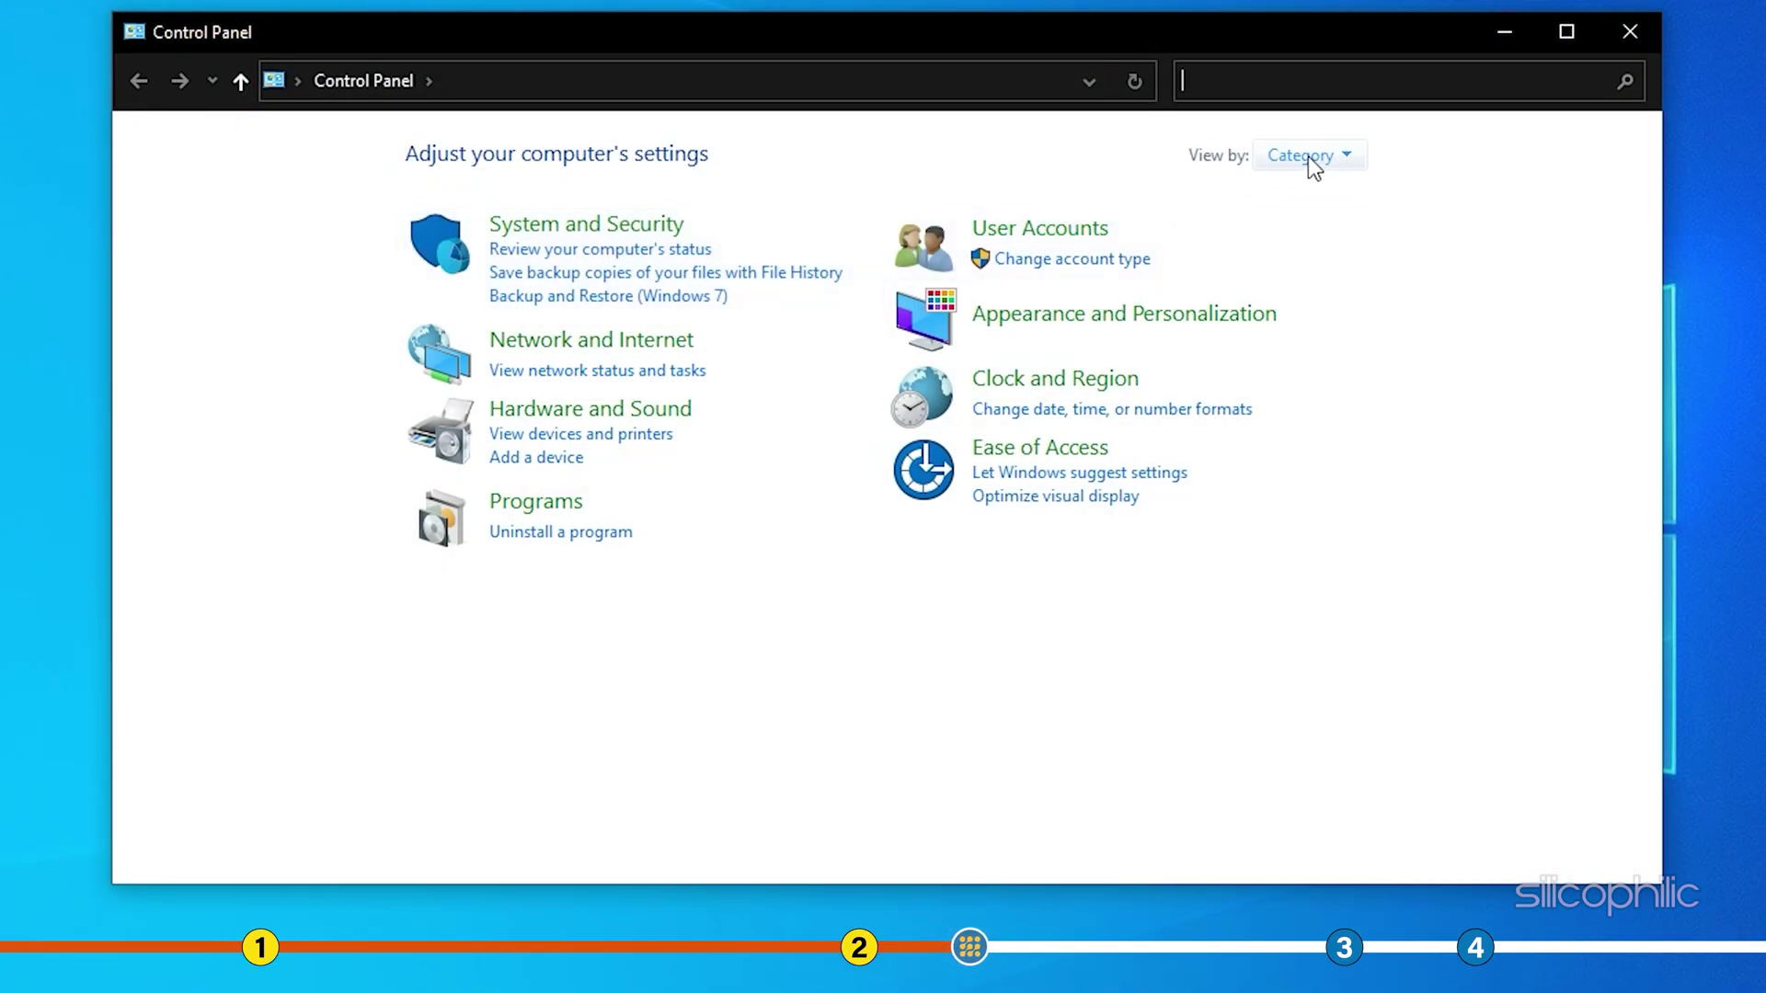
# Switch Control Panel to large icons, then set the firewall off for private and public networks.
pyautogui.click(1350, 153)
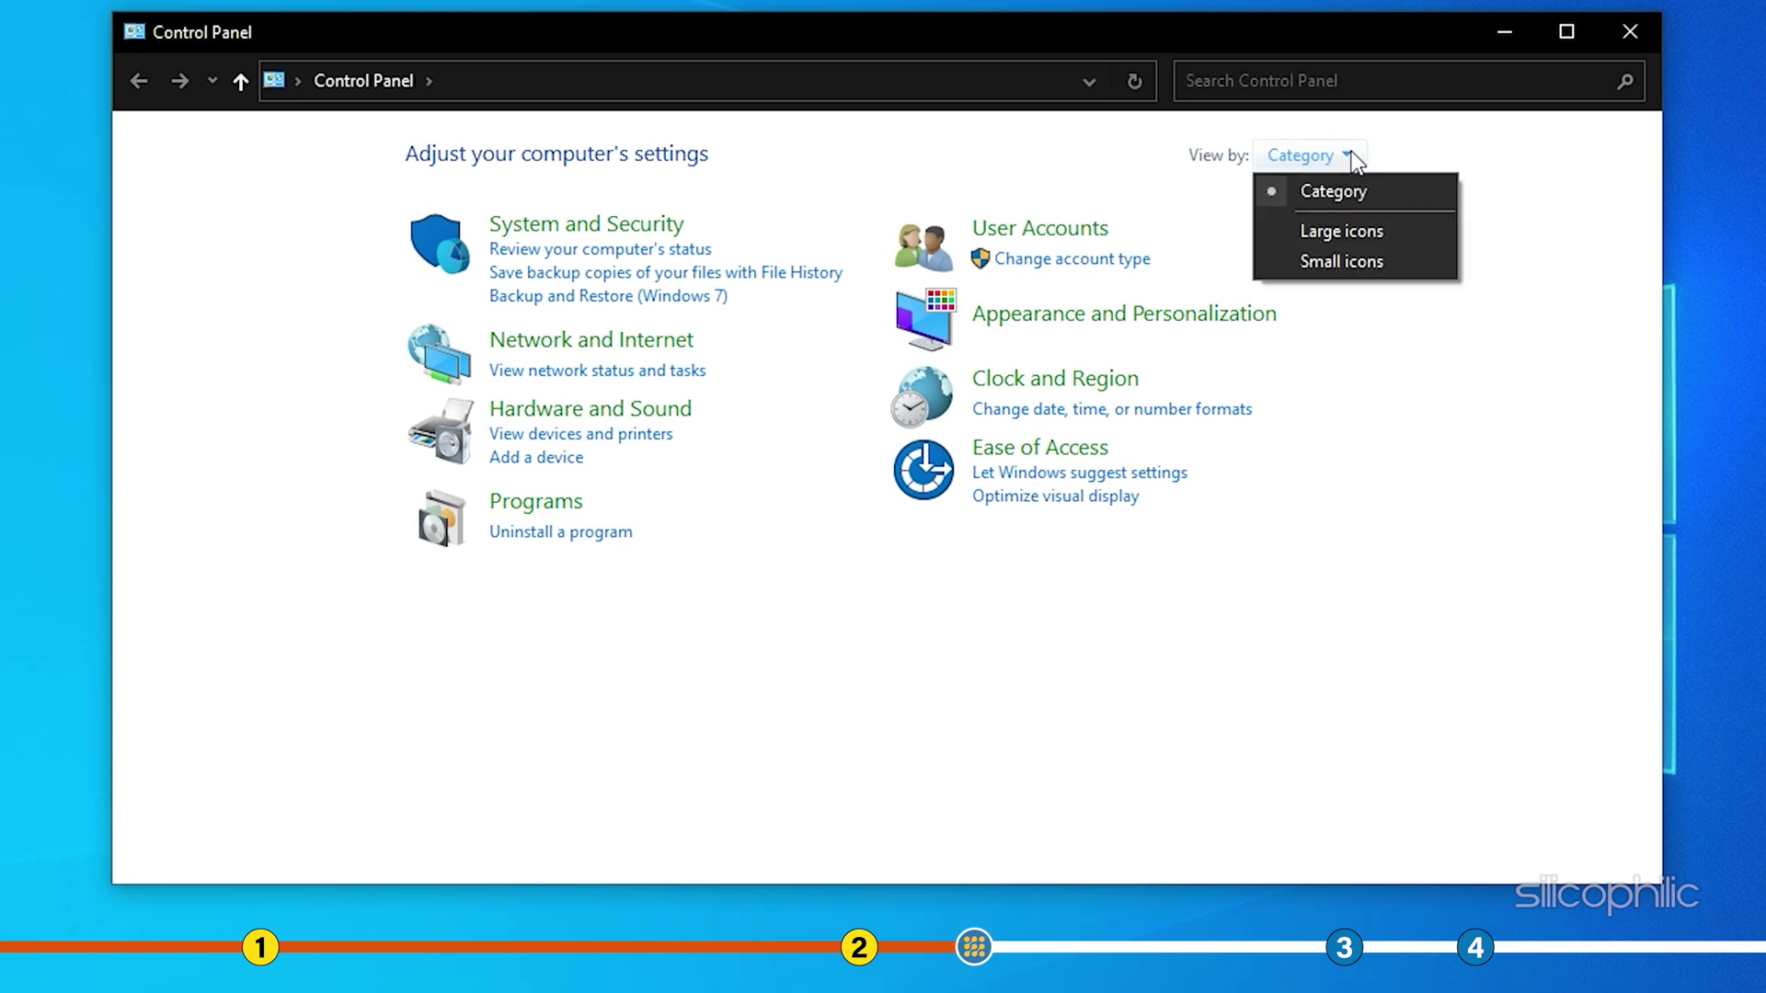
pyautogui.click(1387, 228)
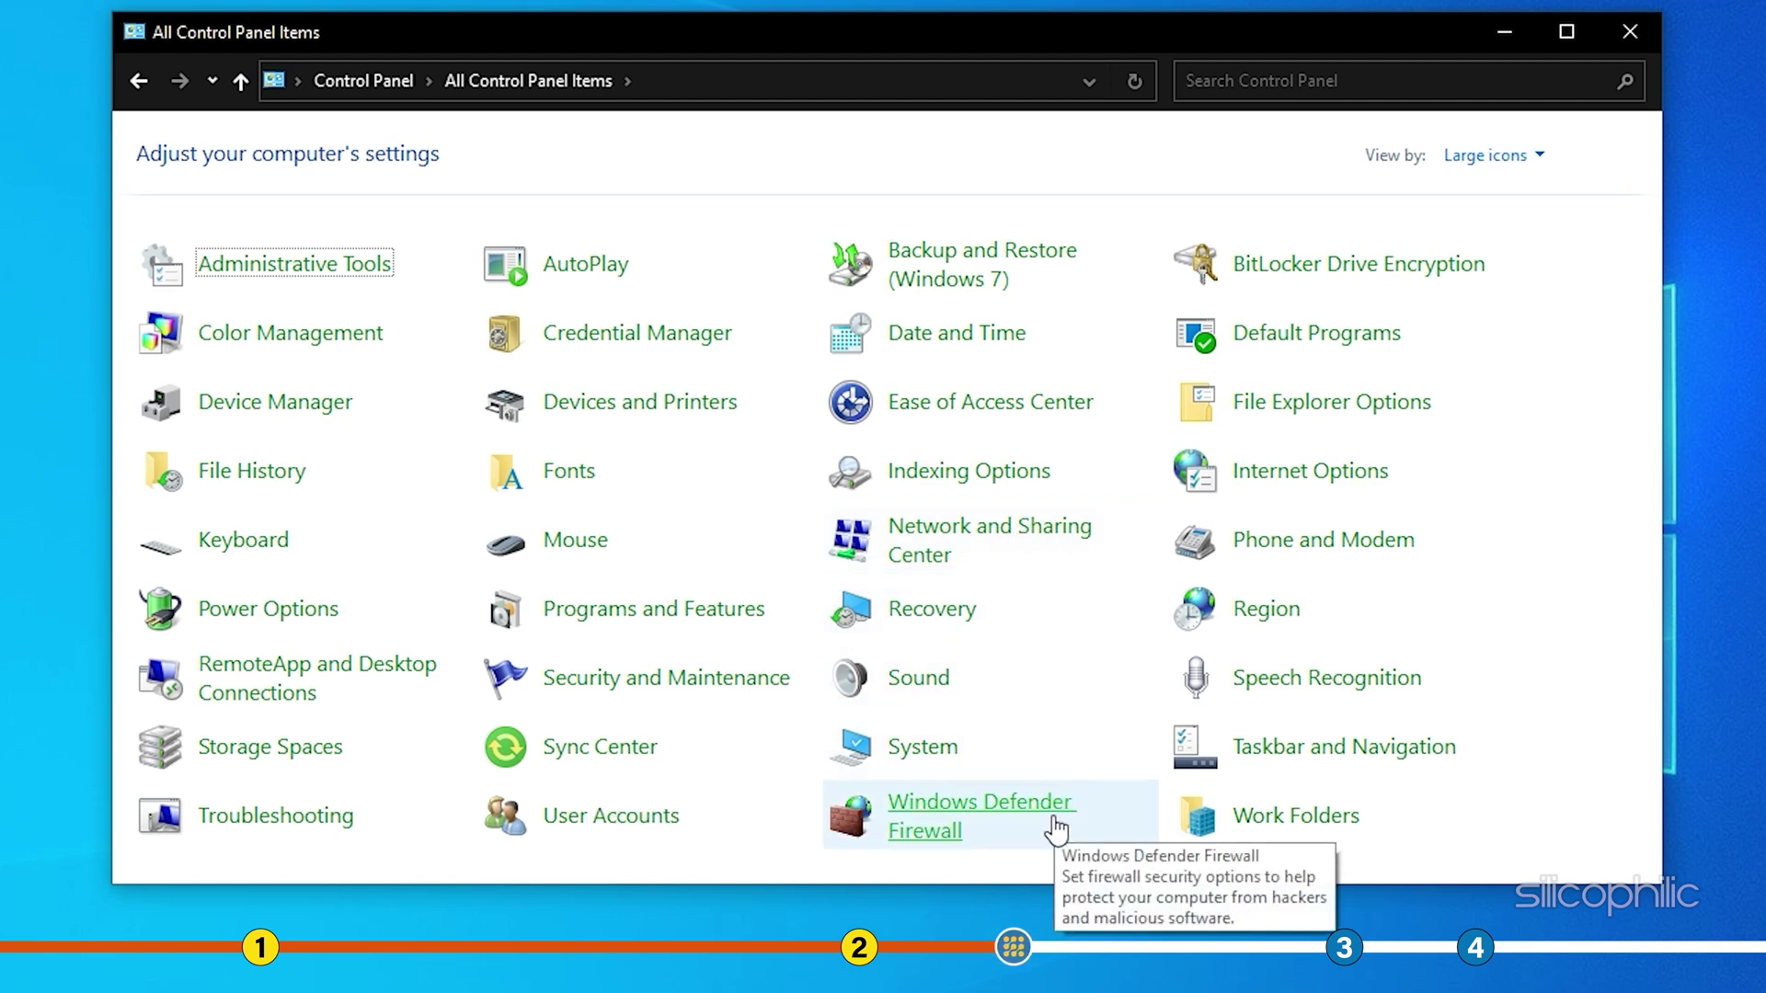
pyautogui.click(1056, 828)
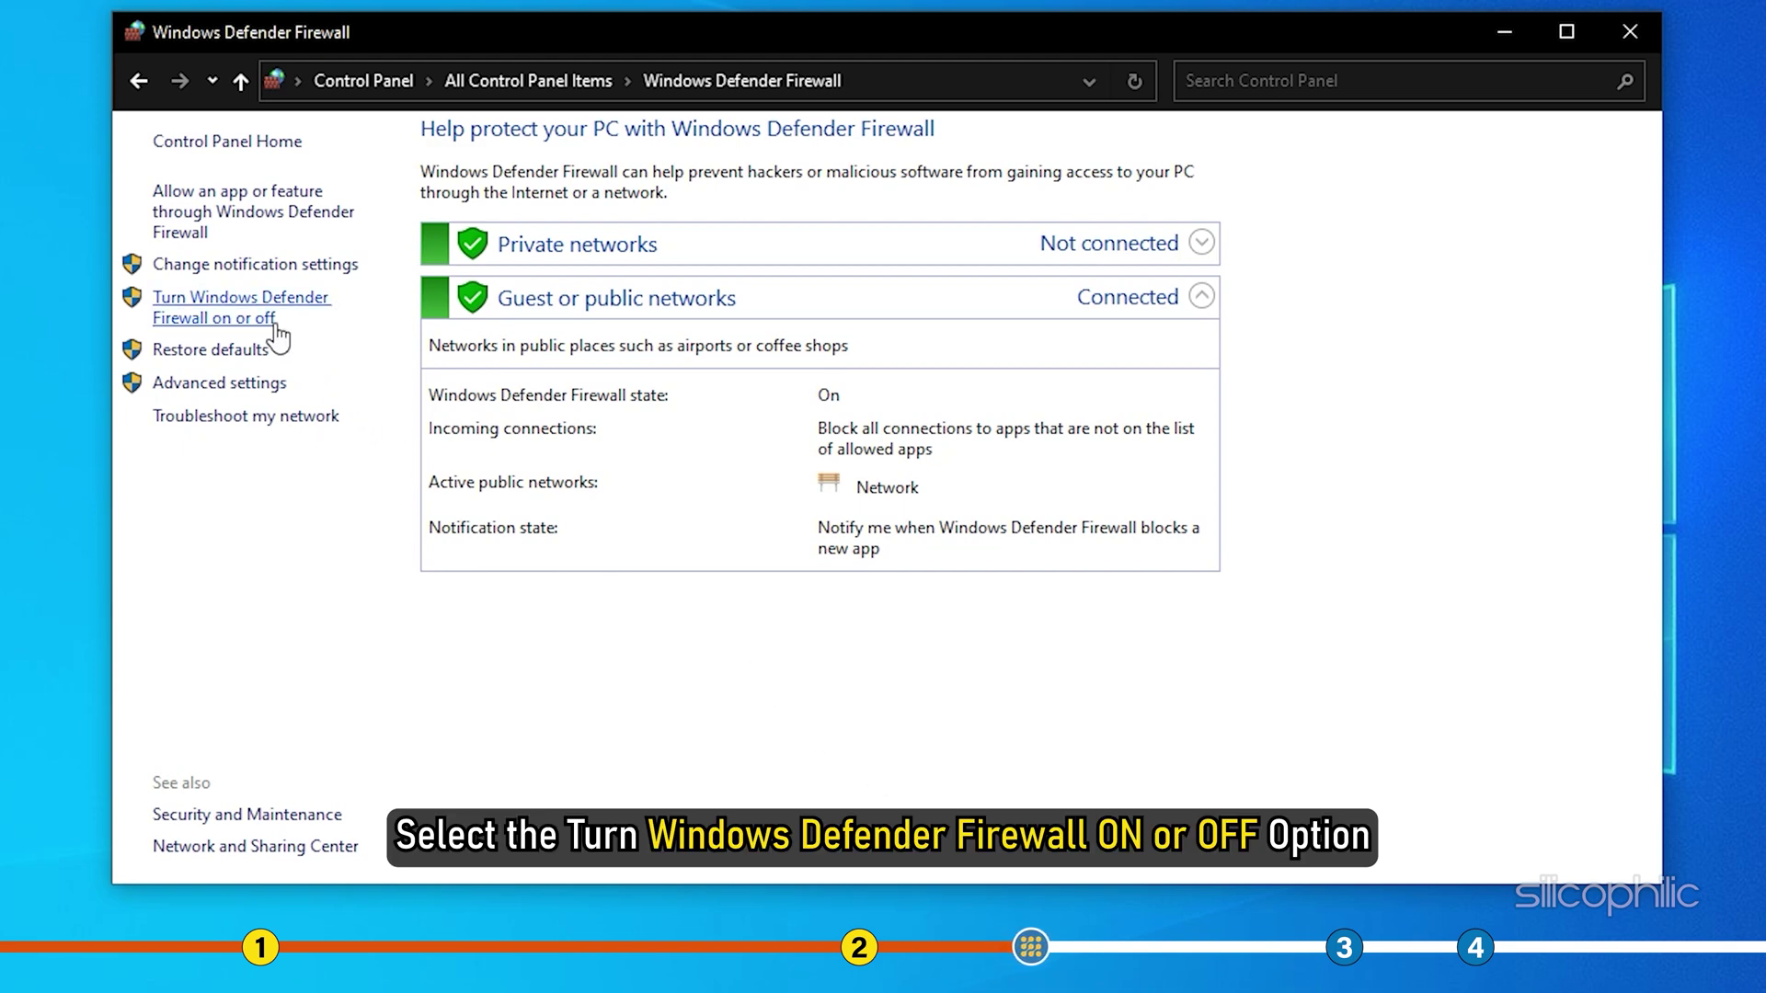
pyautogui.click(241, 306)
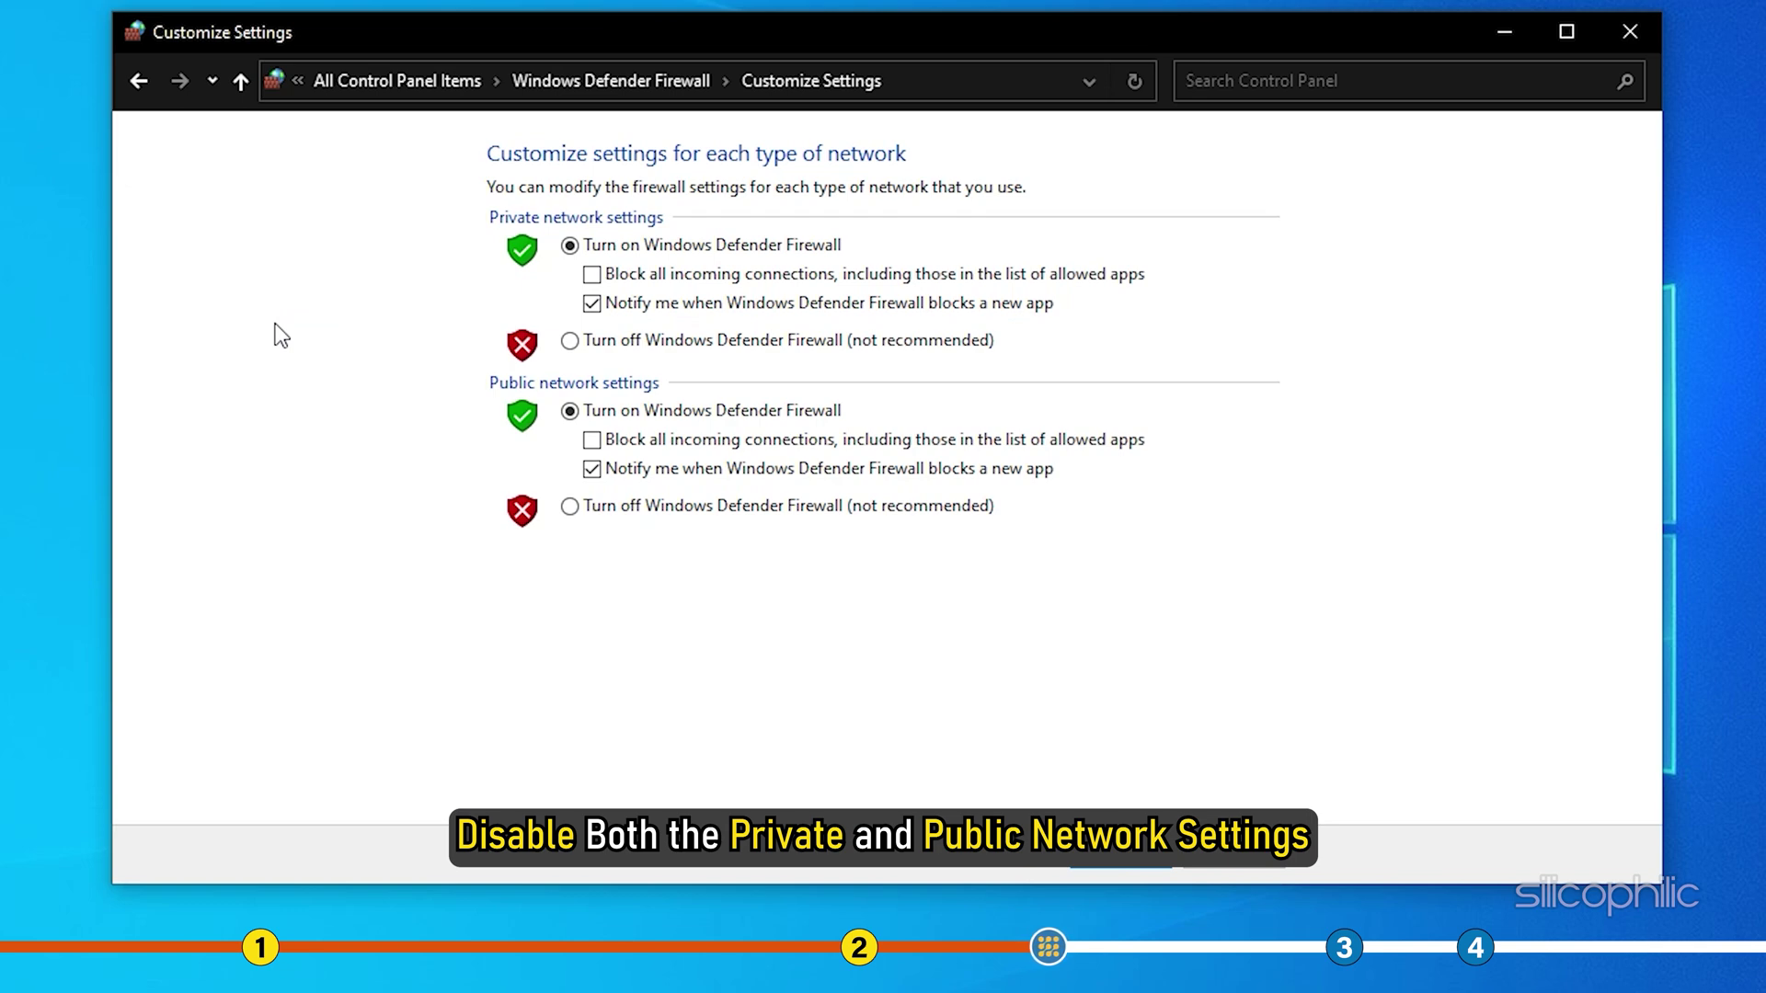
pyautogui.click(570, 341)
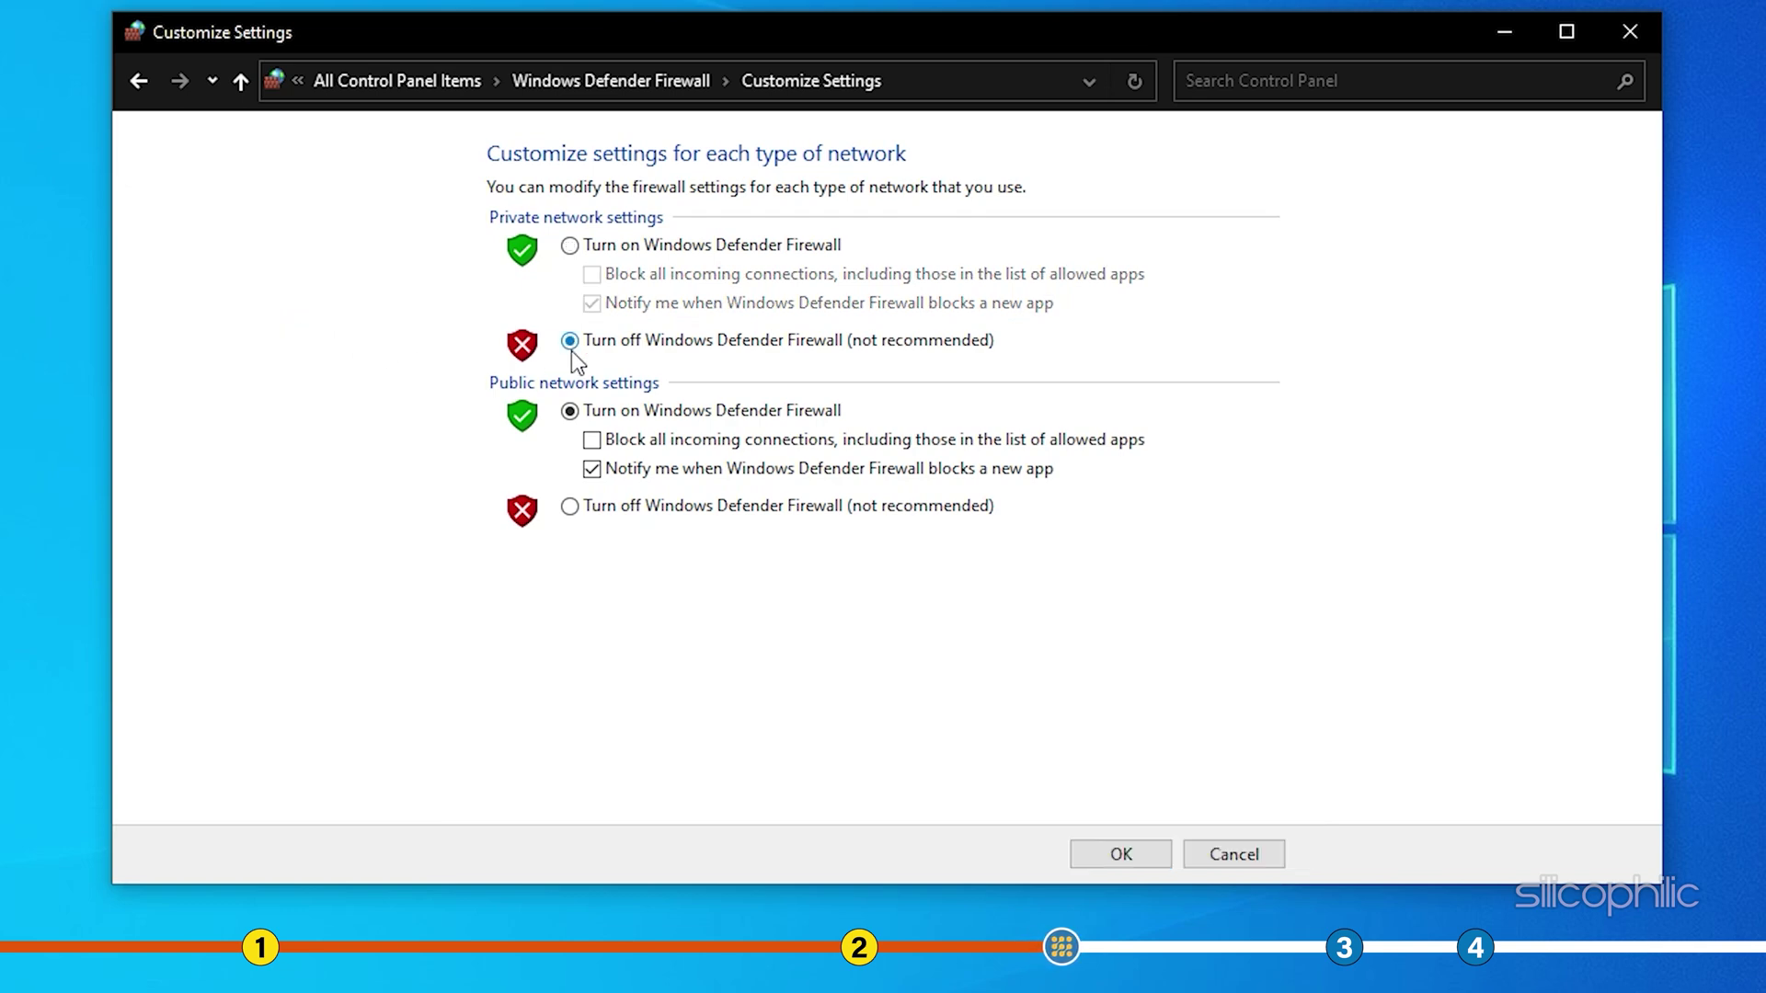
pyautogui.click(583, 508)
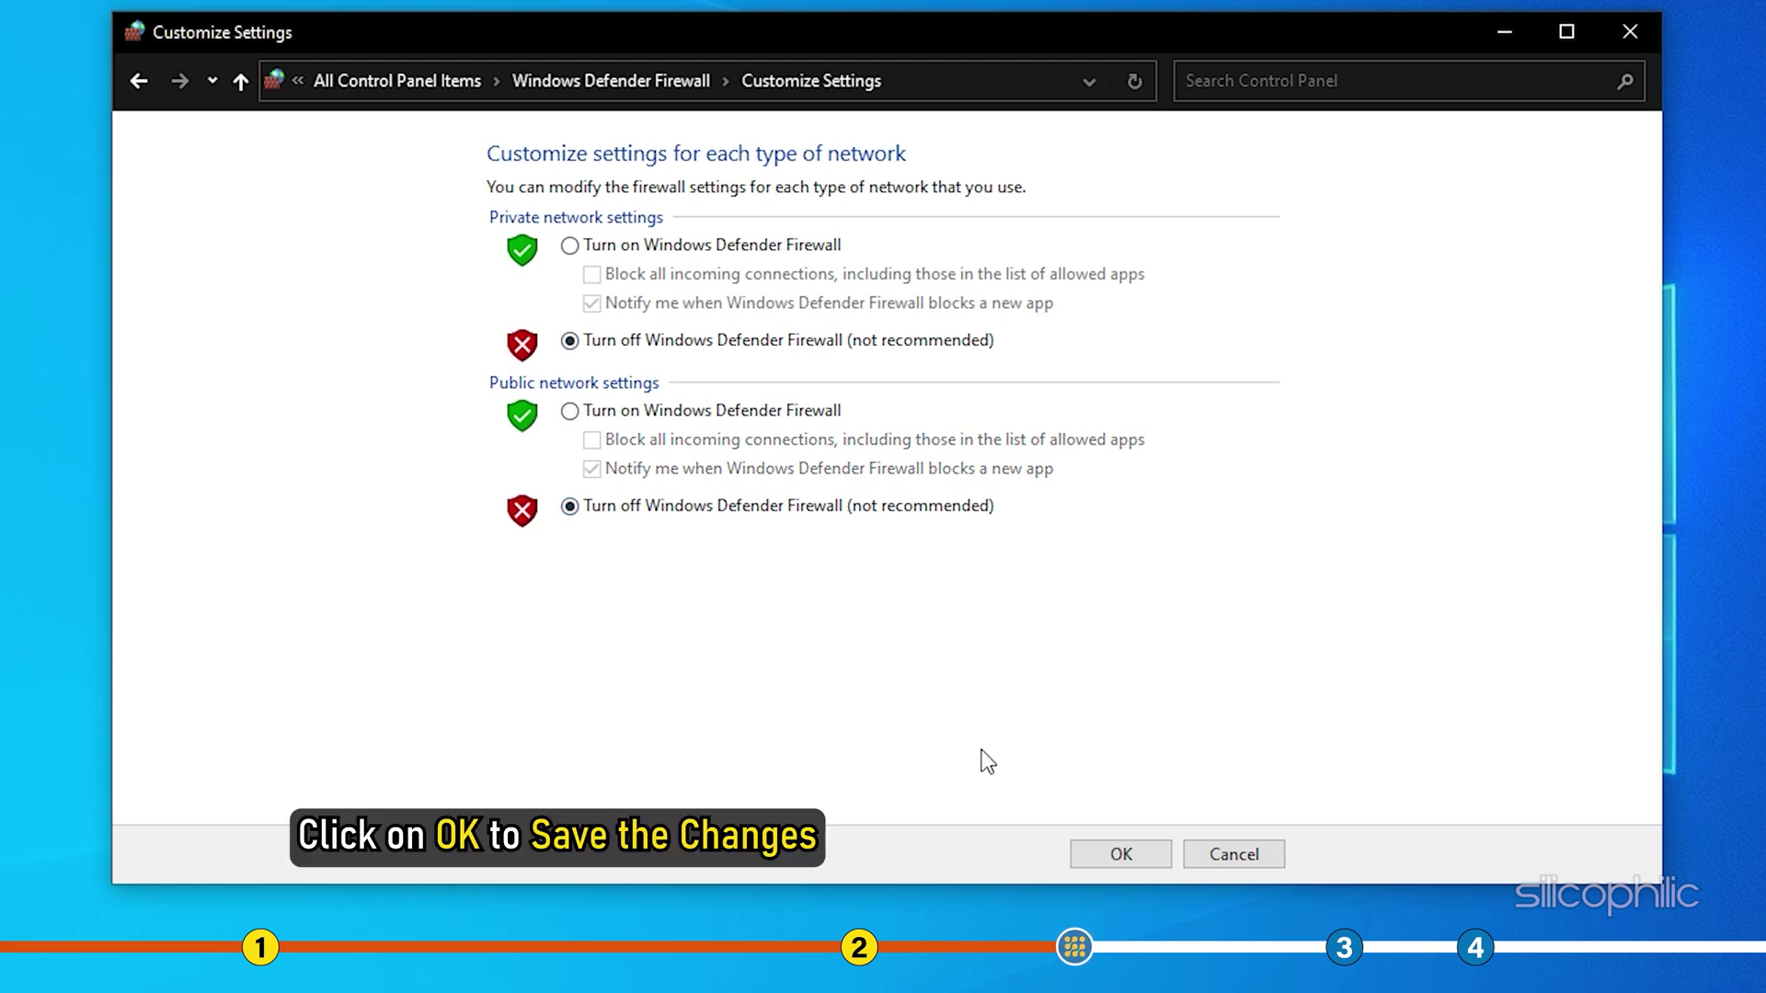
# Apply the firewall settings and return to the Windows Defender Firewall main page.
pyautogui.click(1120, 855)
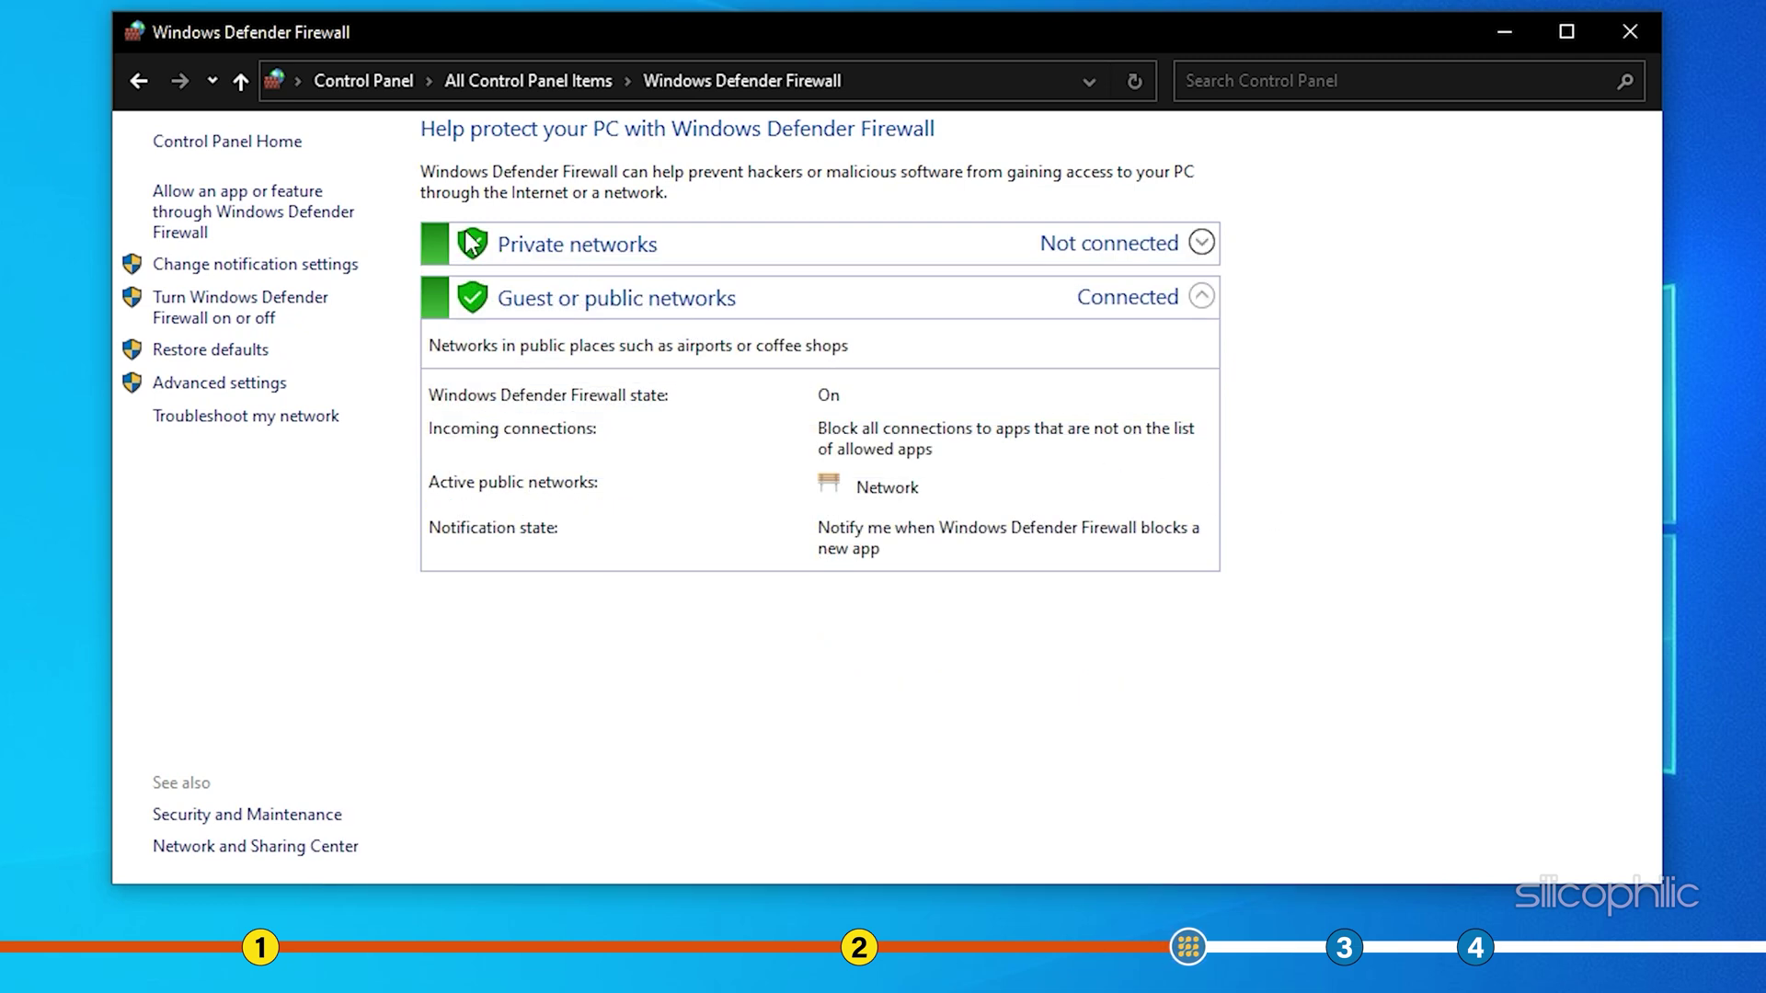
# Unlock the allowed-apps list, tick FIFA 23 for private and public networks, and save.
pyautogui.click(348, 217)
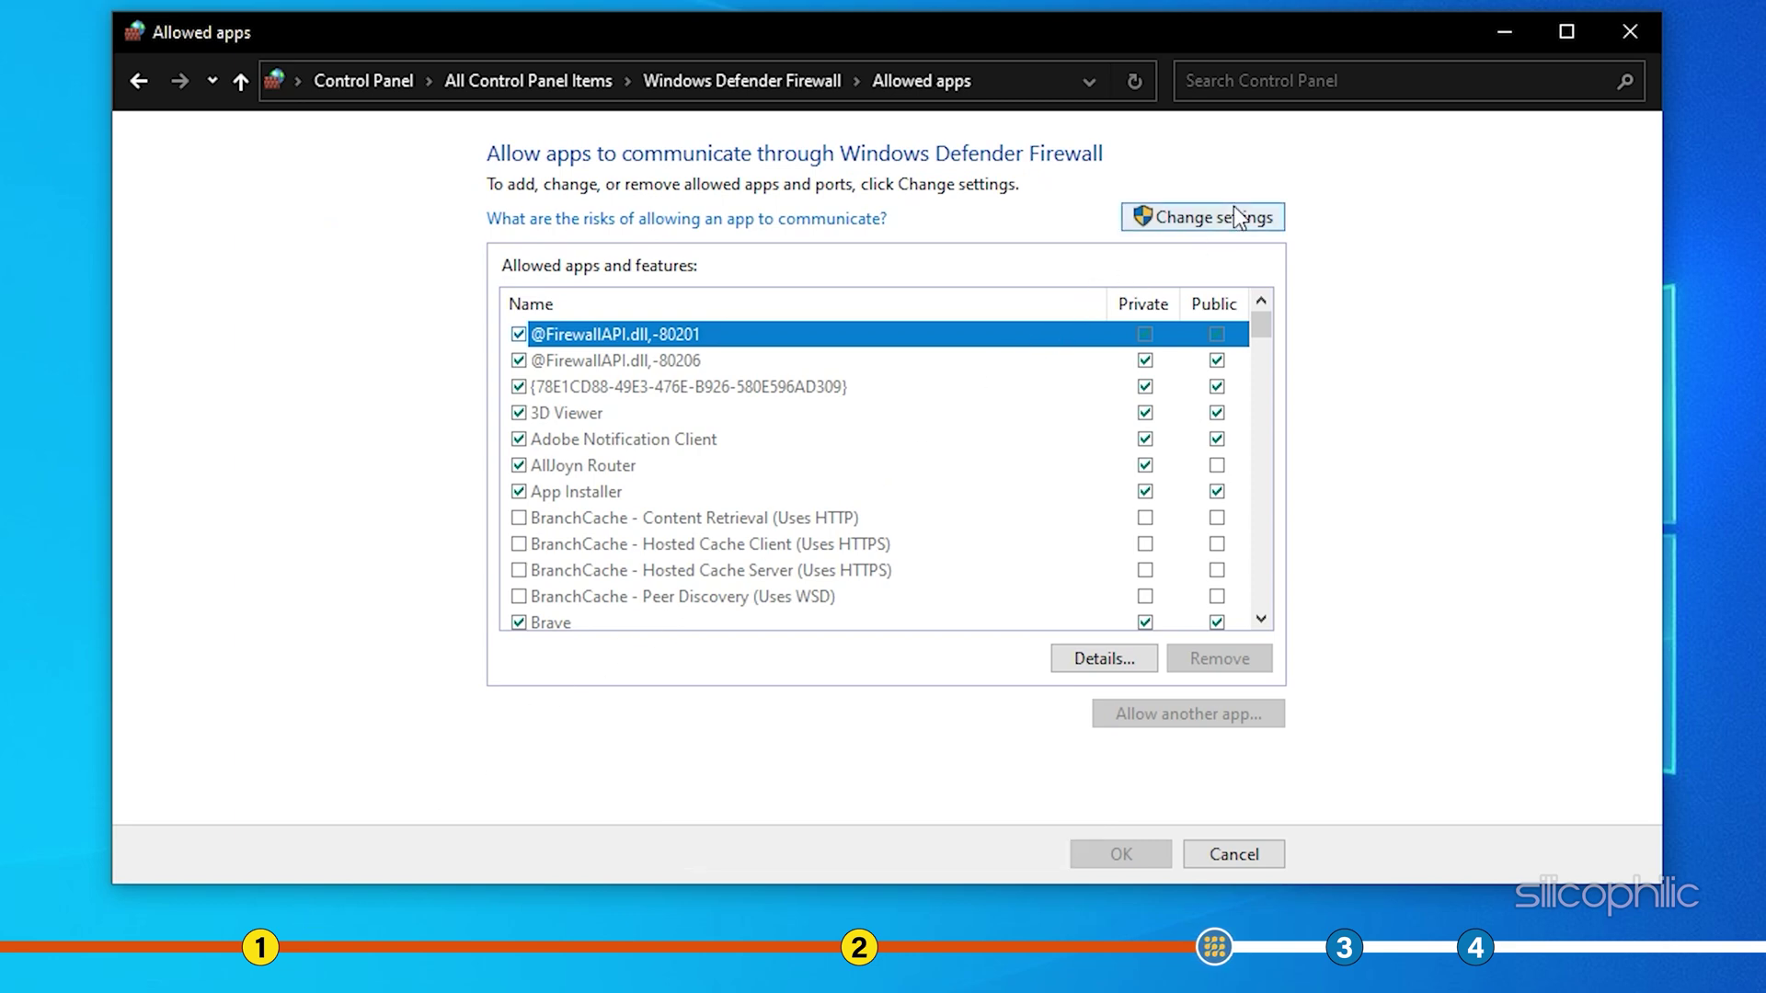
pyautogui.click(1275, 209)
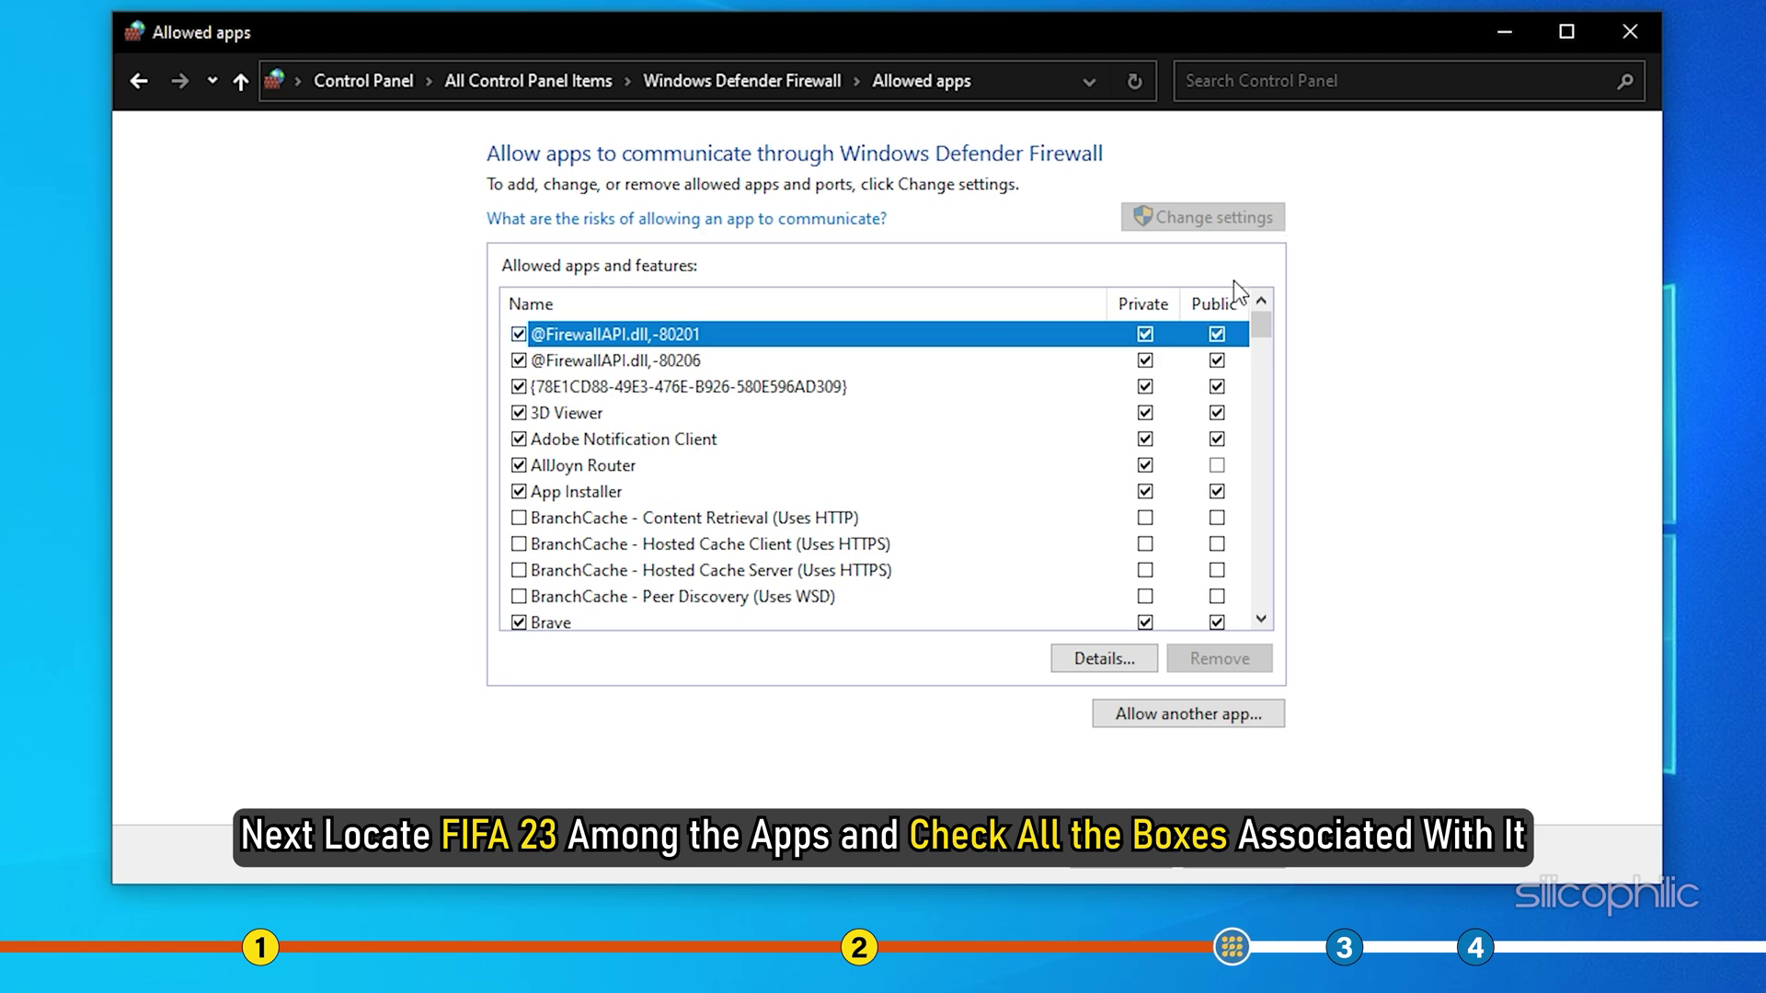
pyautogui.moveTo(1263, 330); pyautogui.dragTo(1263, 363)
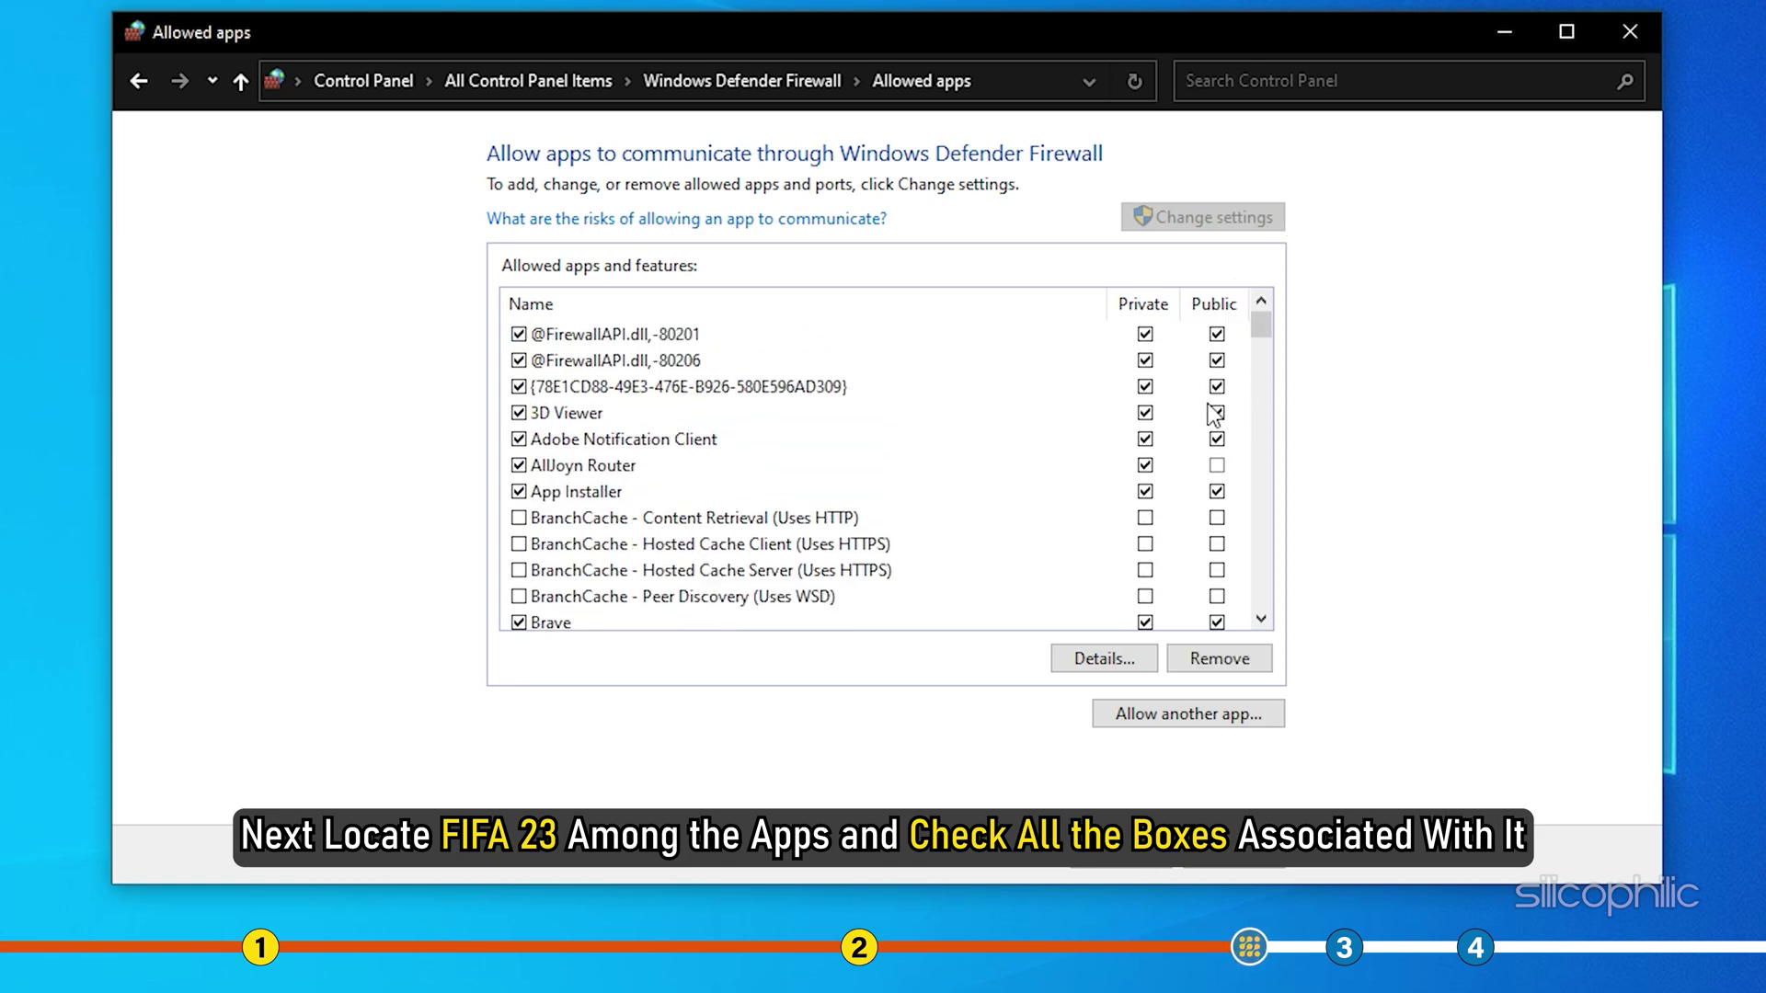
pyautogui.click(669, 336)
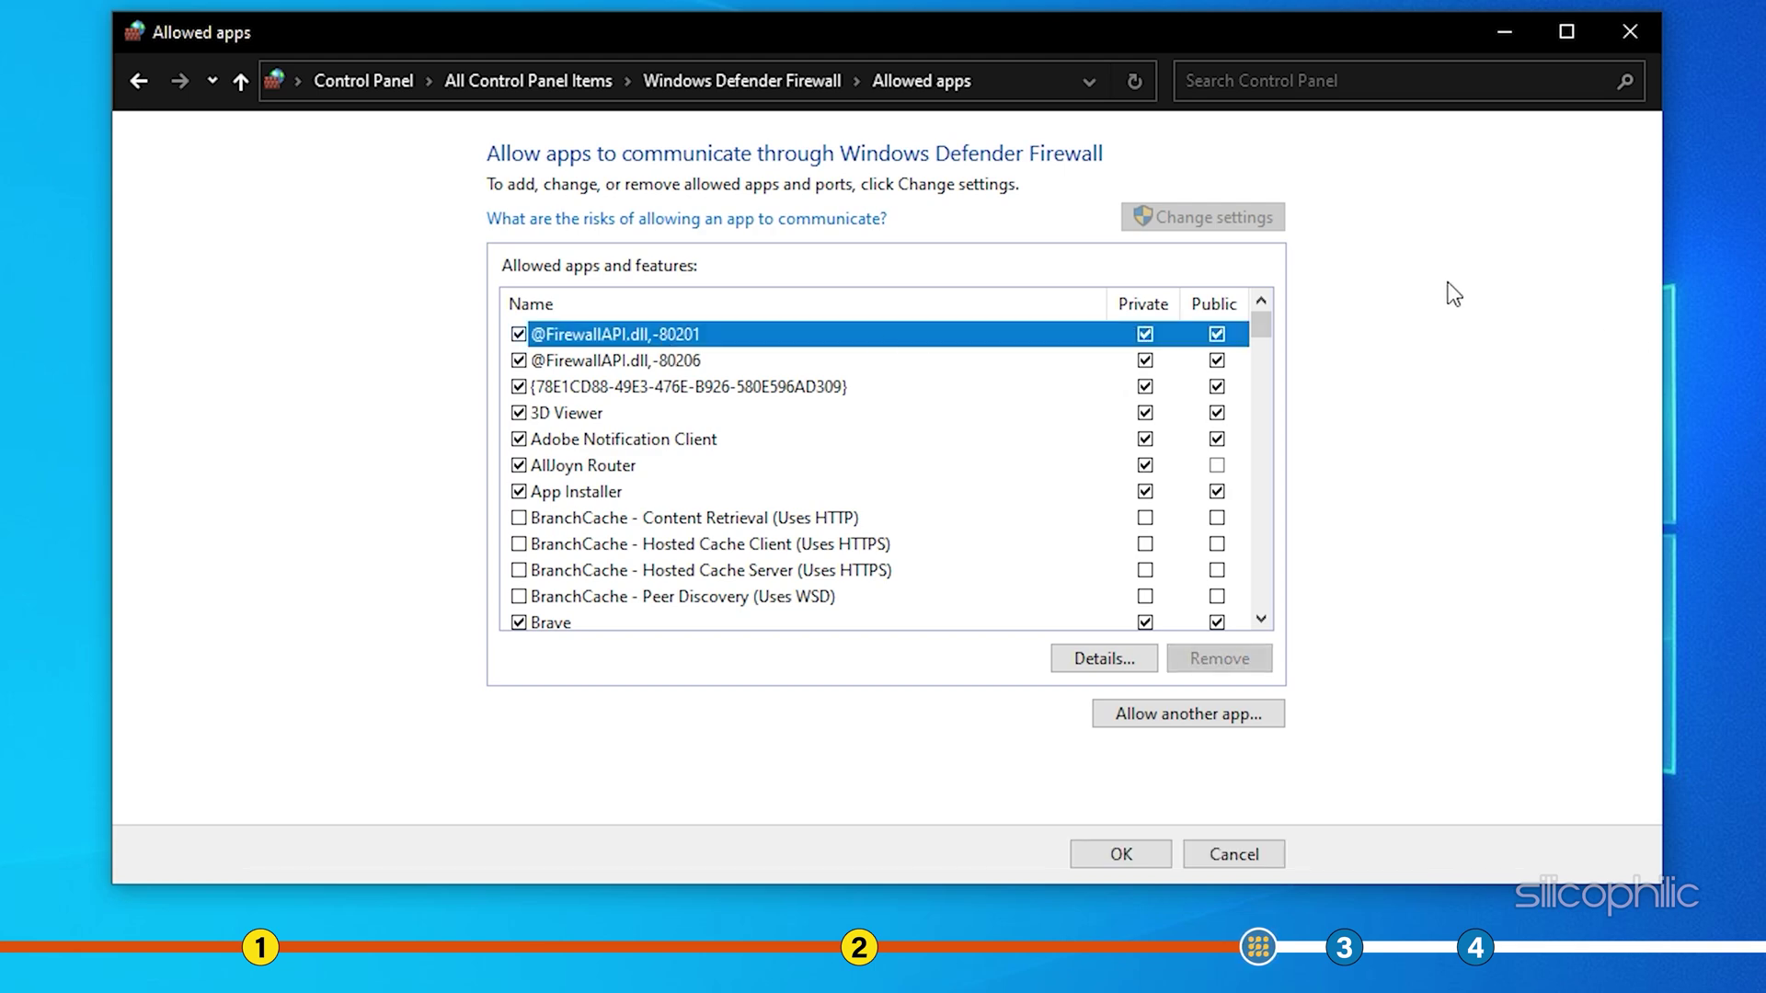
pyautogui.scroll(-5, 1038, 415)
pyautogui.scroll(-4, 1026, 421)
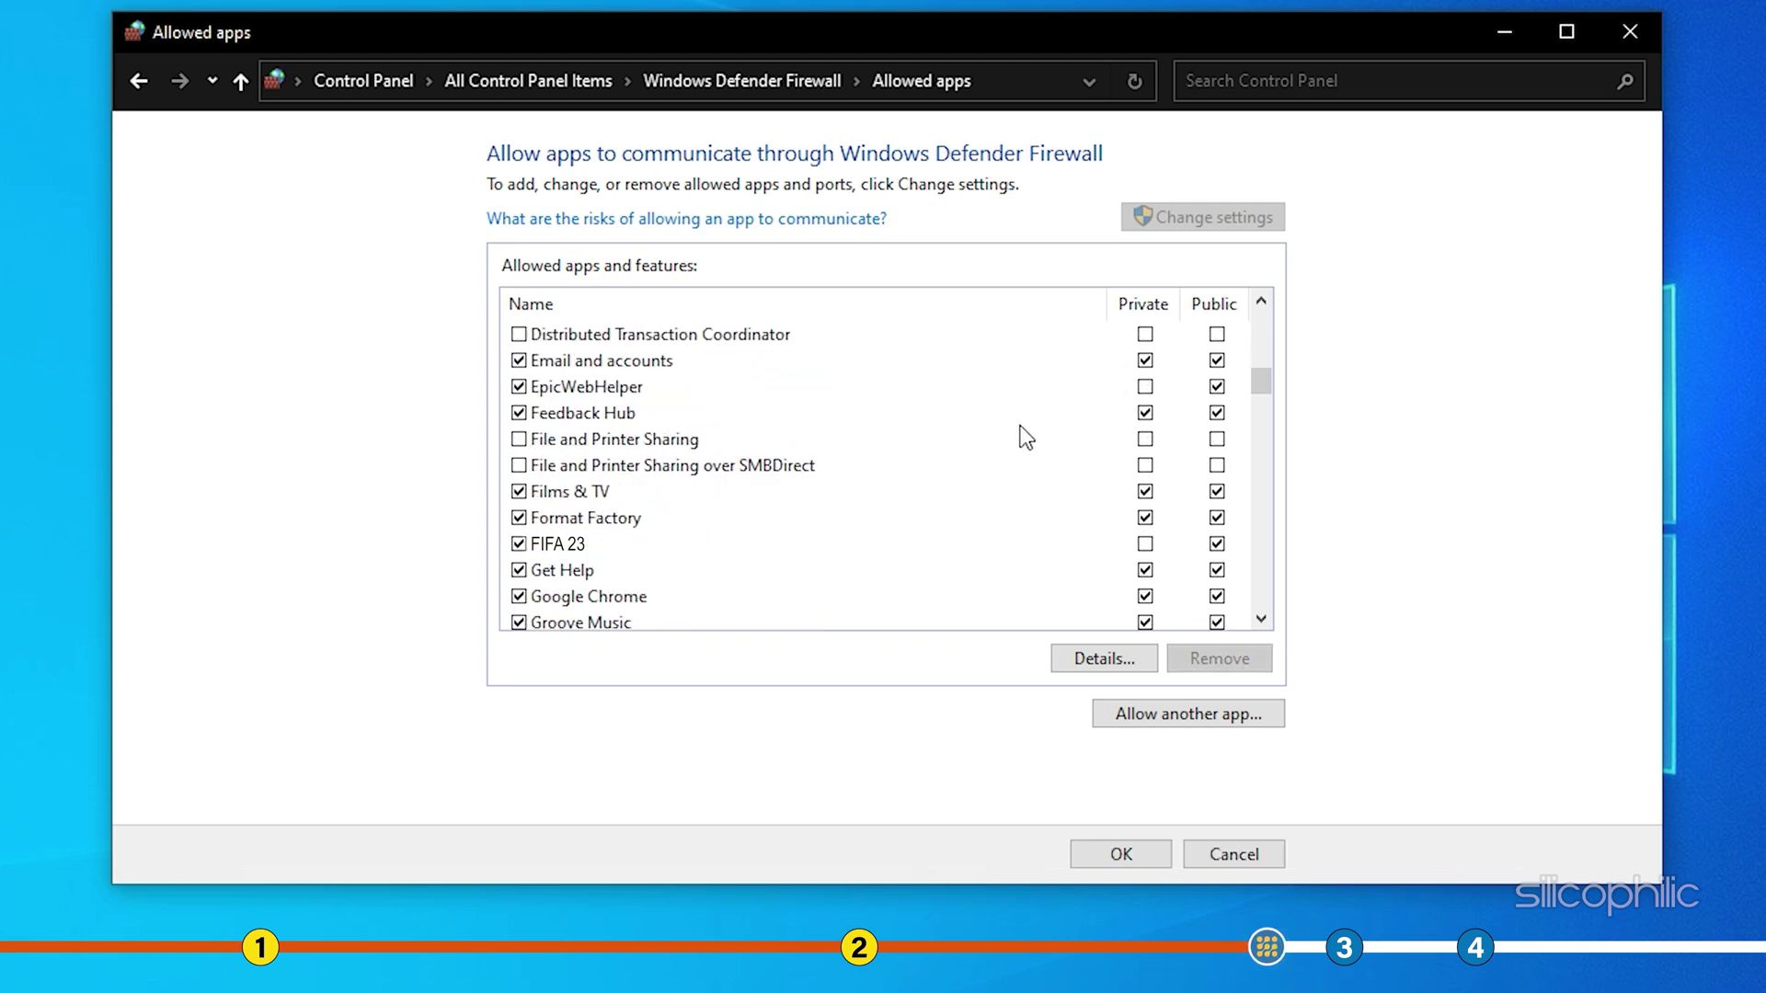
pyautogui.scroll(-3, 1026, 429)
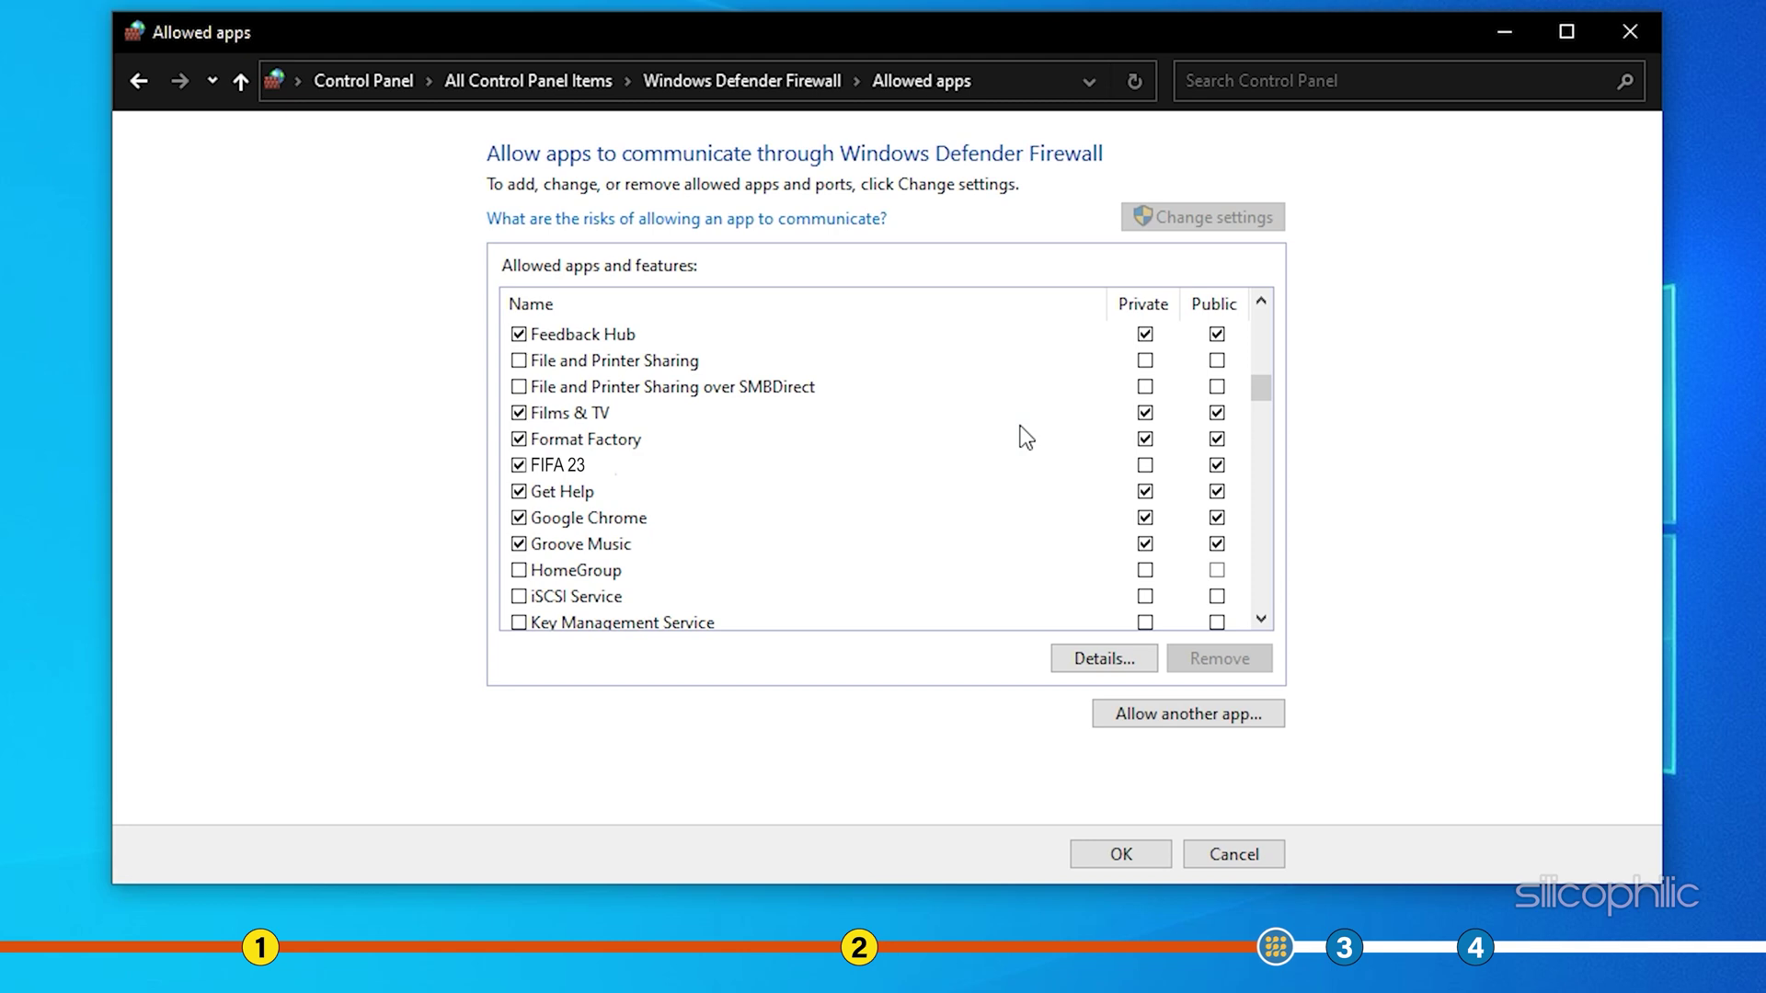
pyautogui.click(1145, 466)
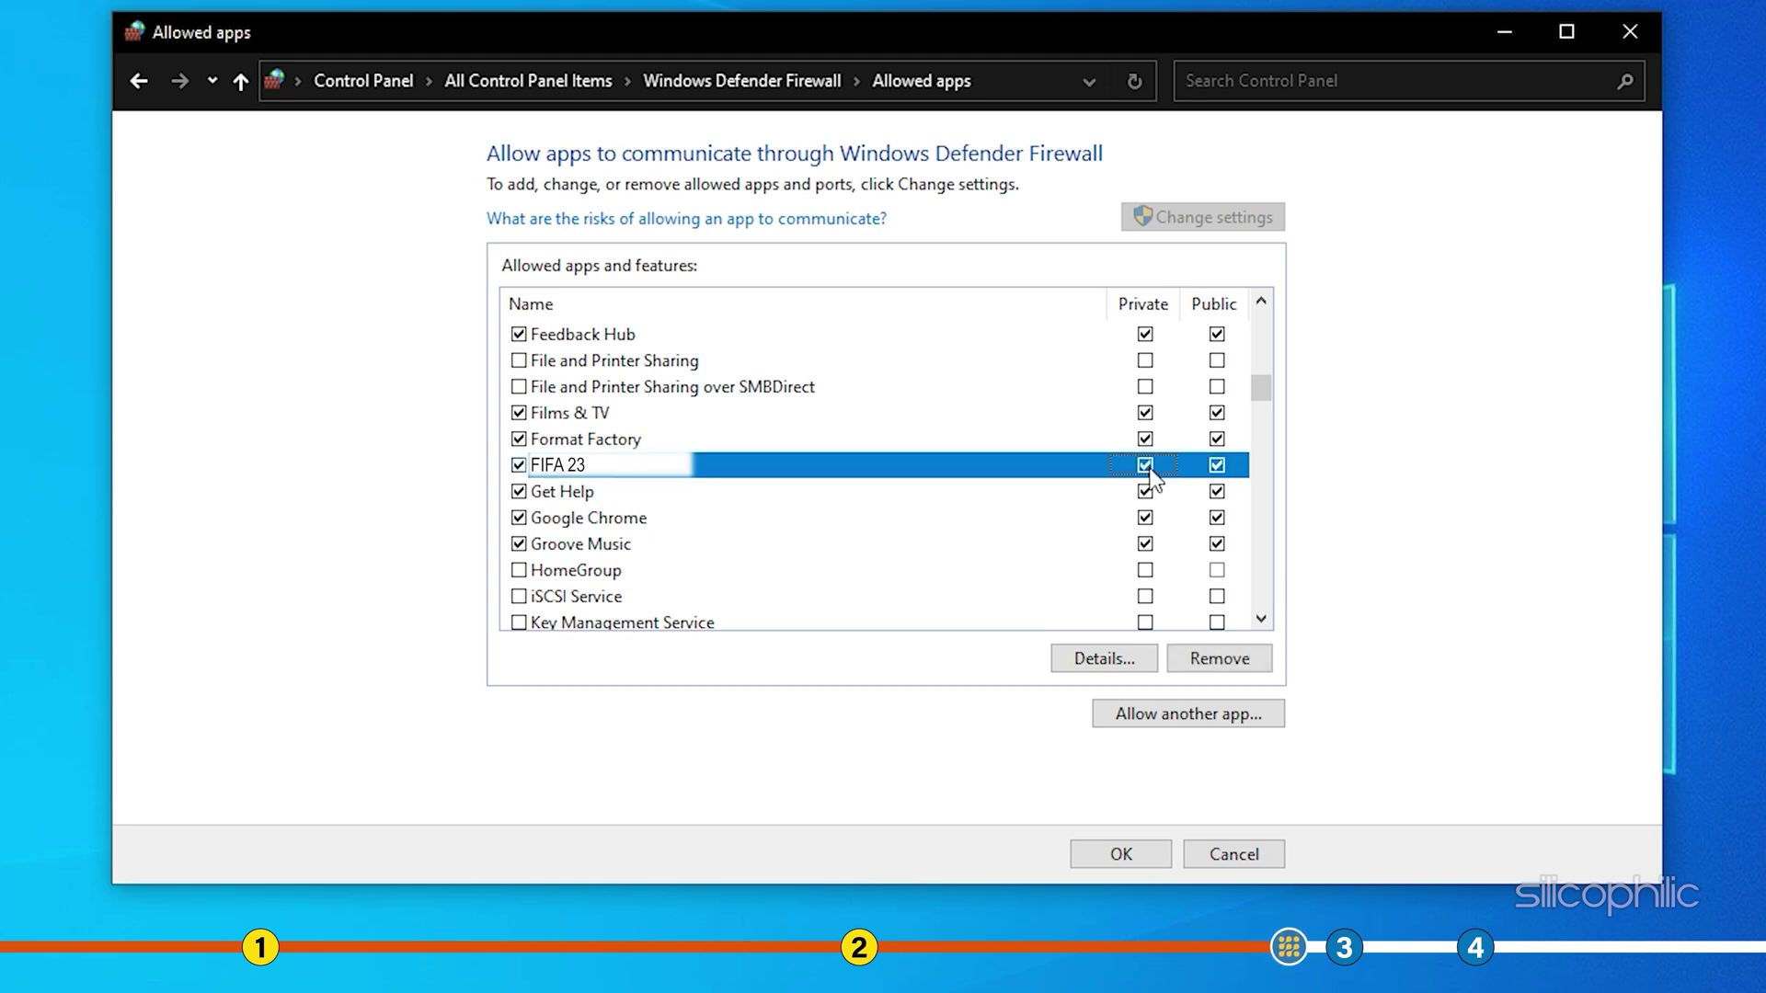
pyautogui.doubleClick(1224, 477)
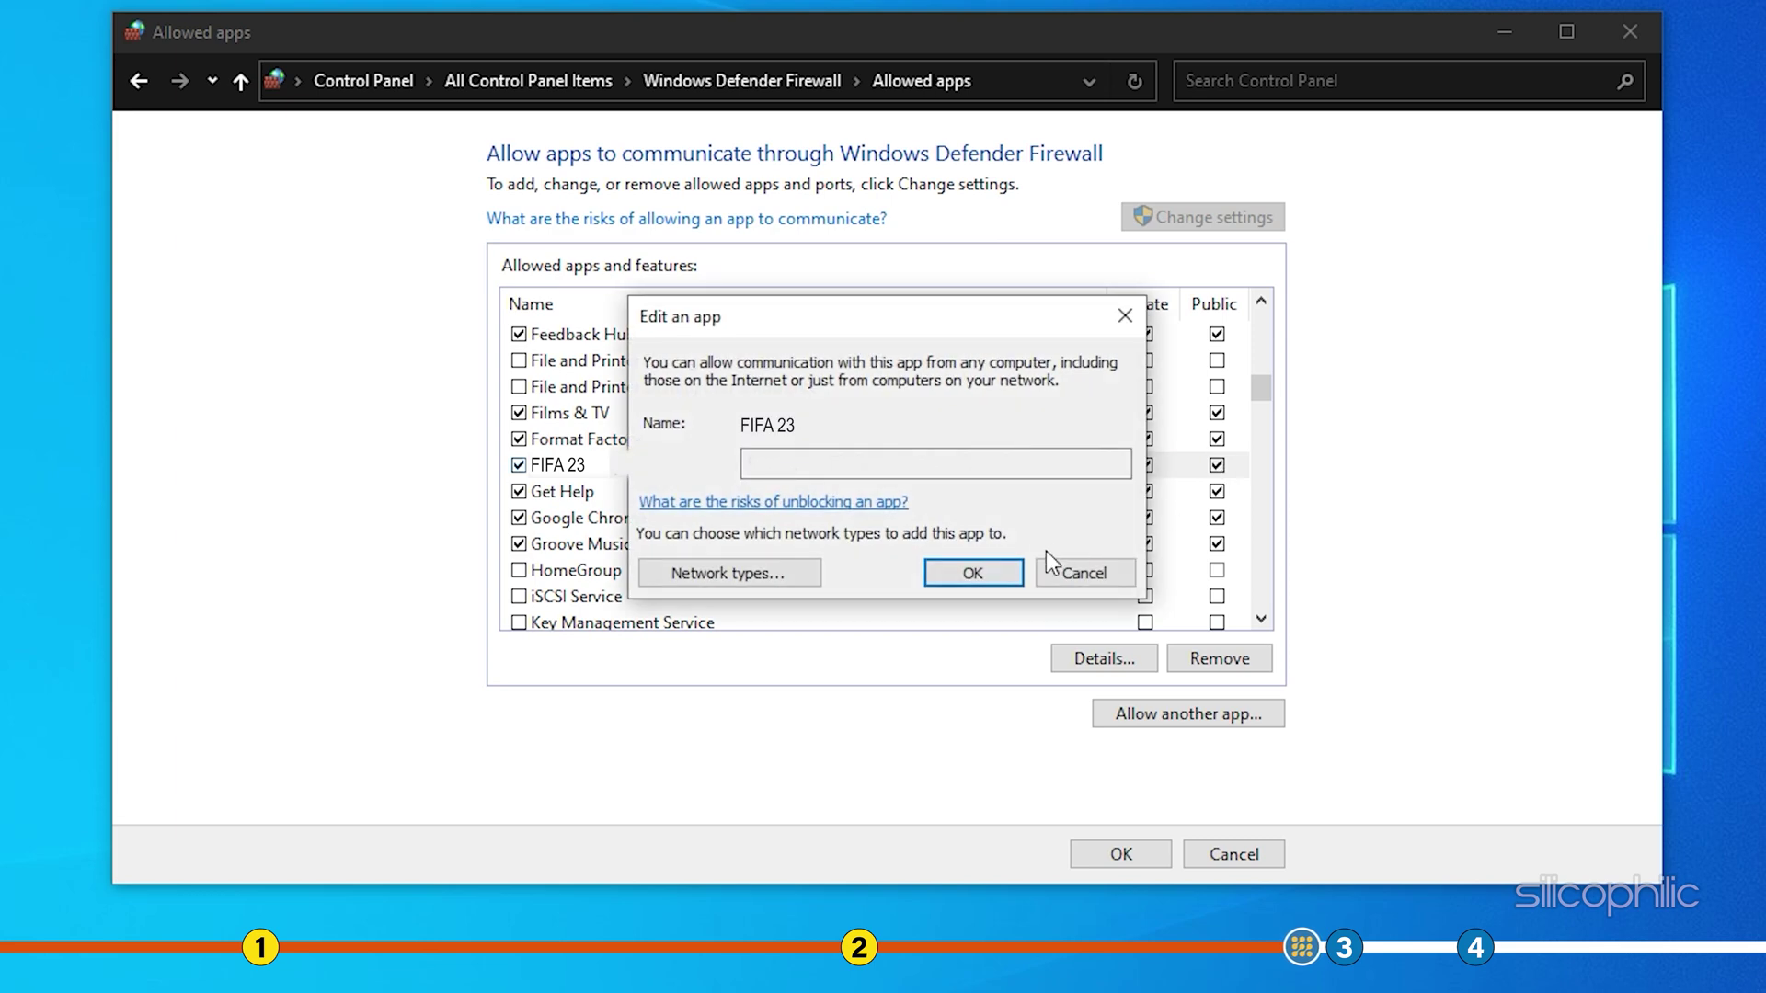
pyautogui.click(1004, 580)
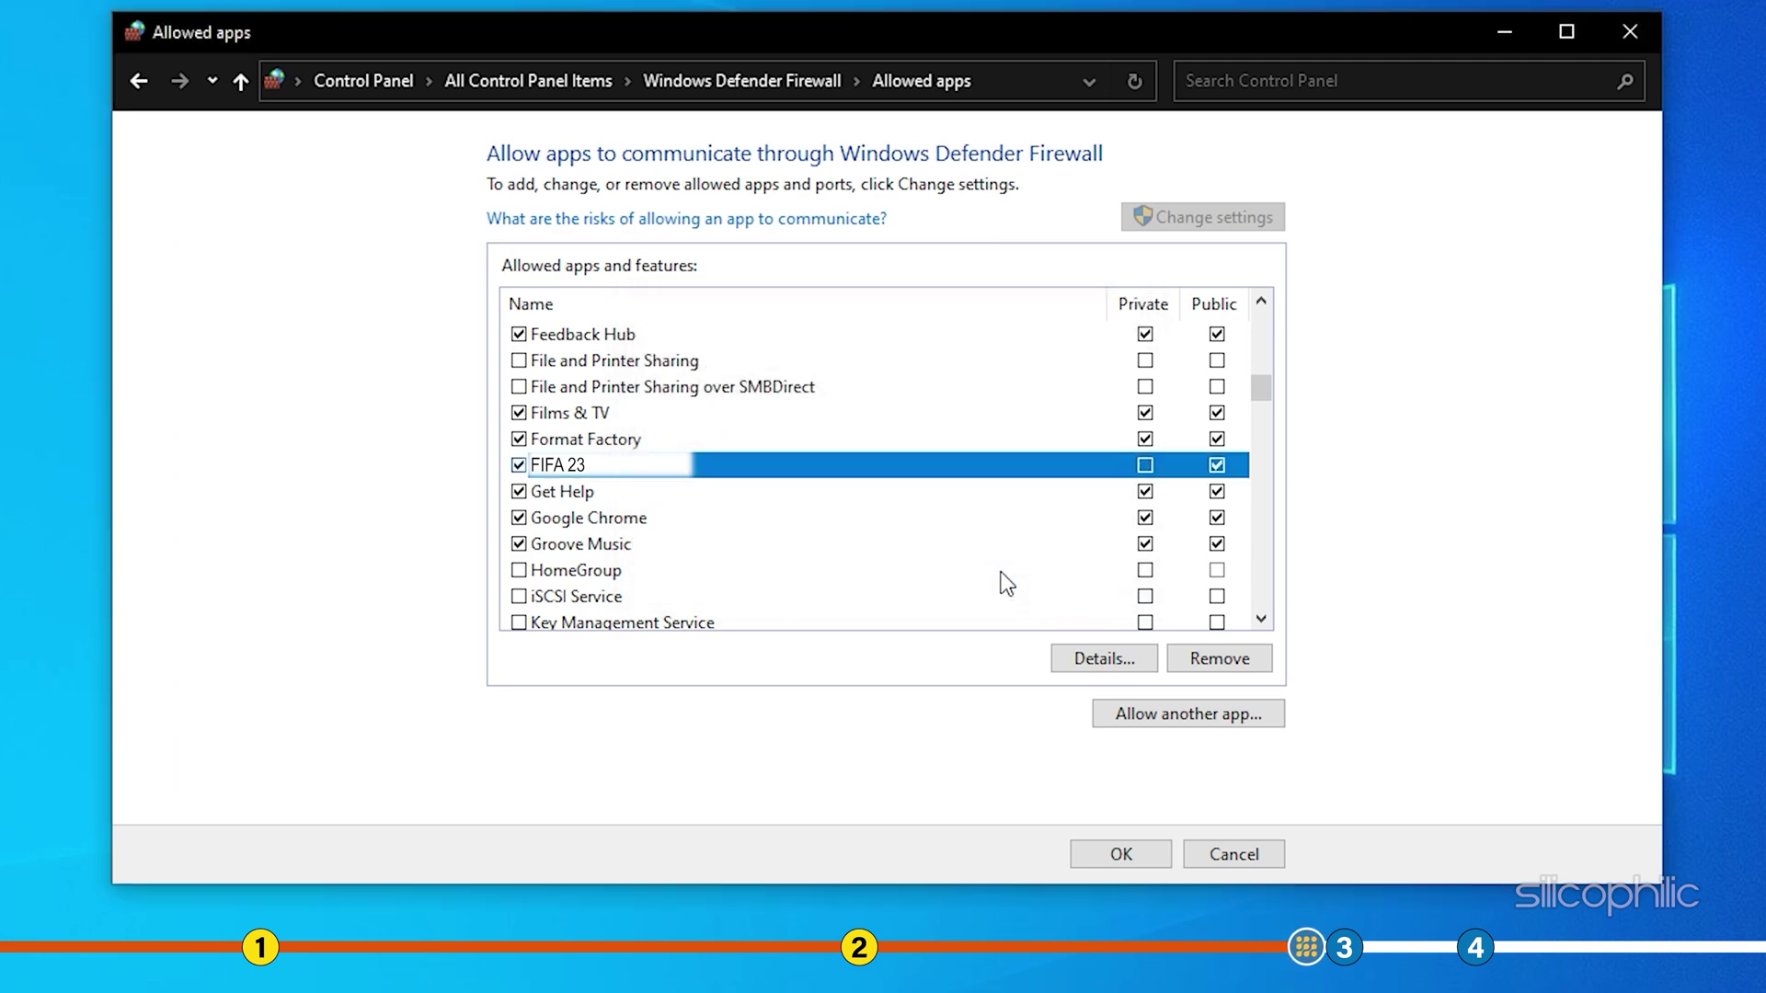
pyautogui.click(1153, 465)
pyautogui.click(1157, 854)
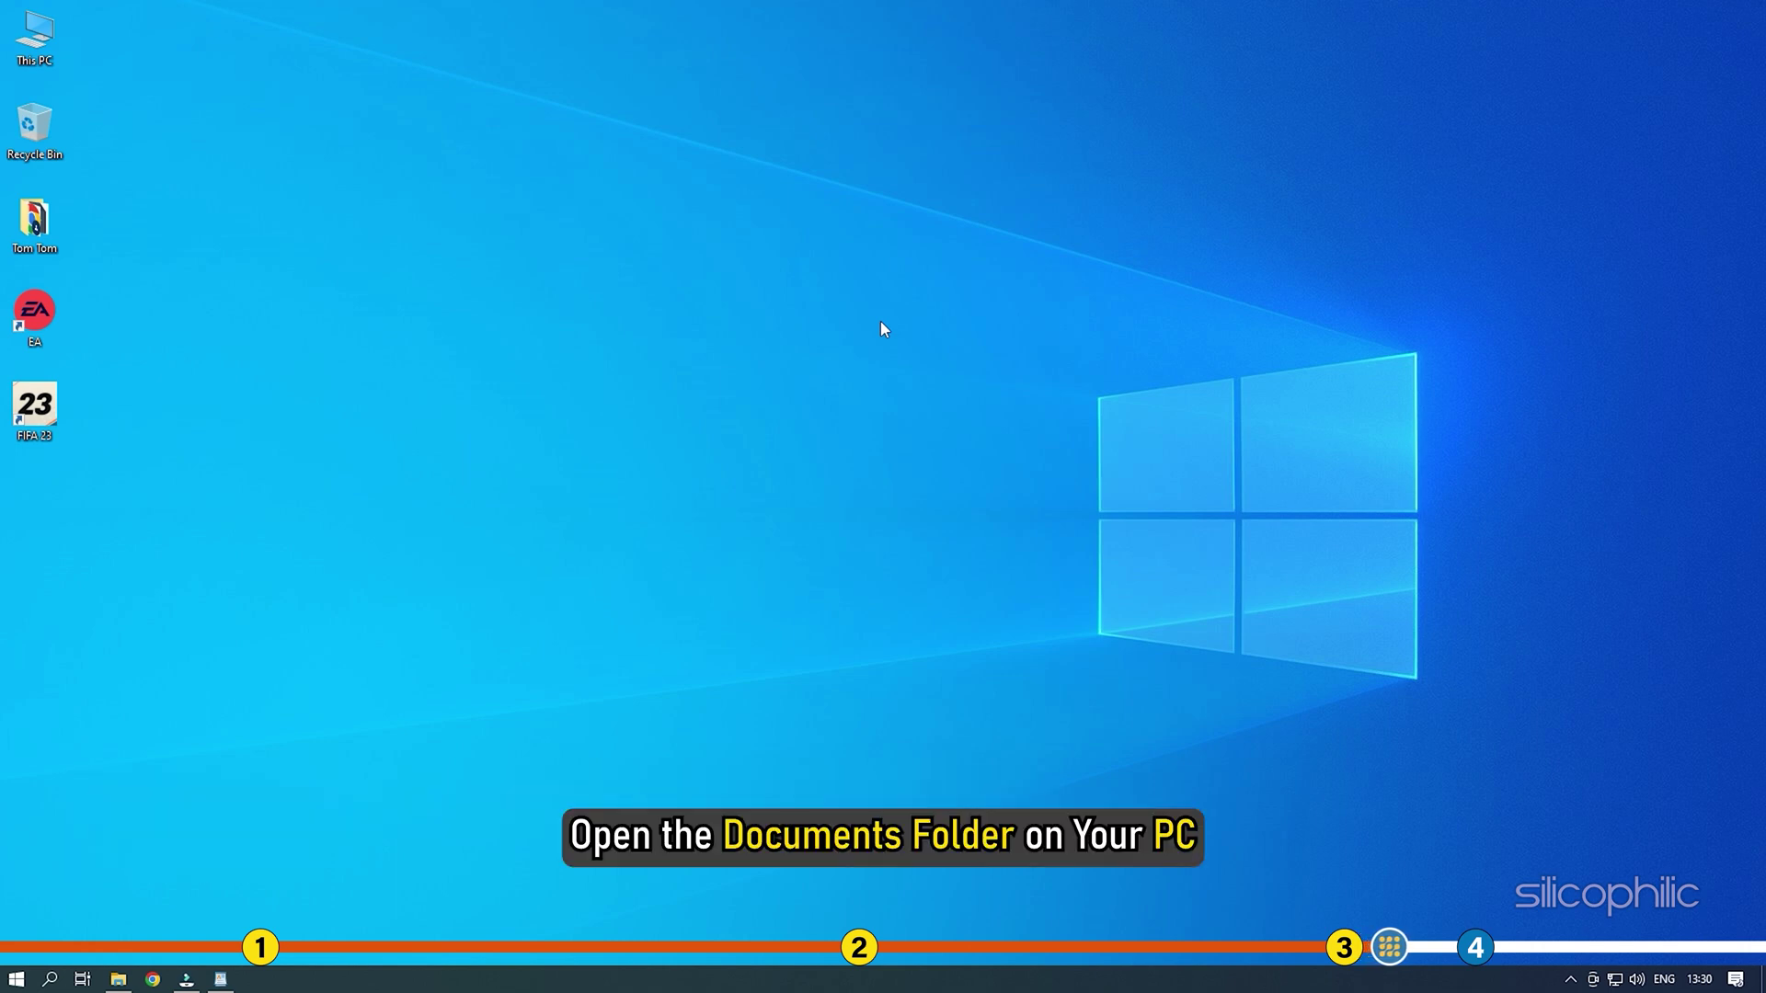
# Delete the FIFA 23 folder from Documents in File Explorer.
pyautogui.press('super+e')
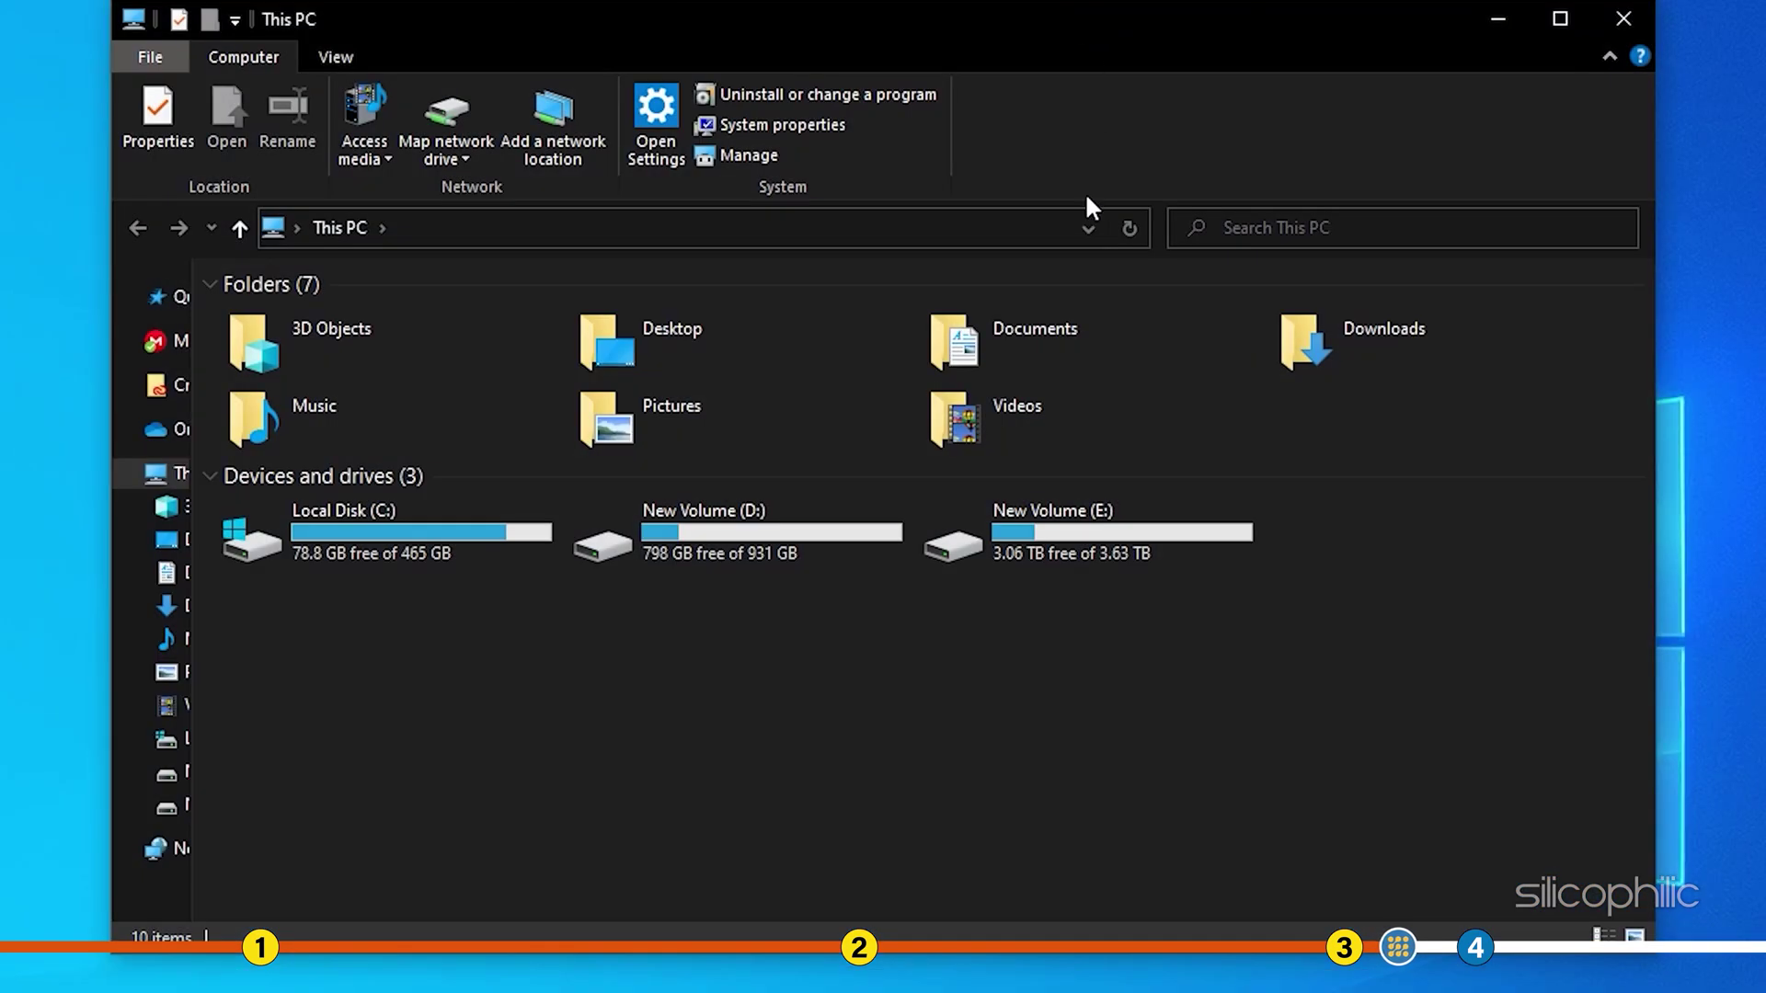
pyautogui.doubleClick(1026, 365)
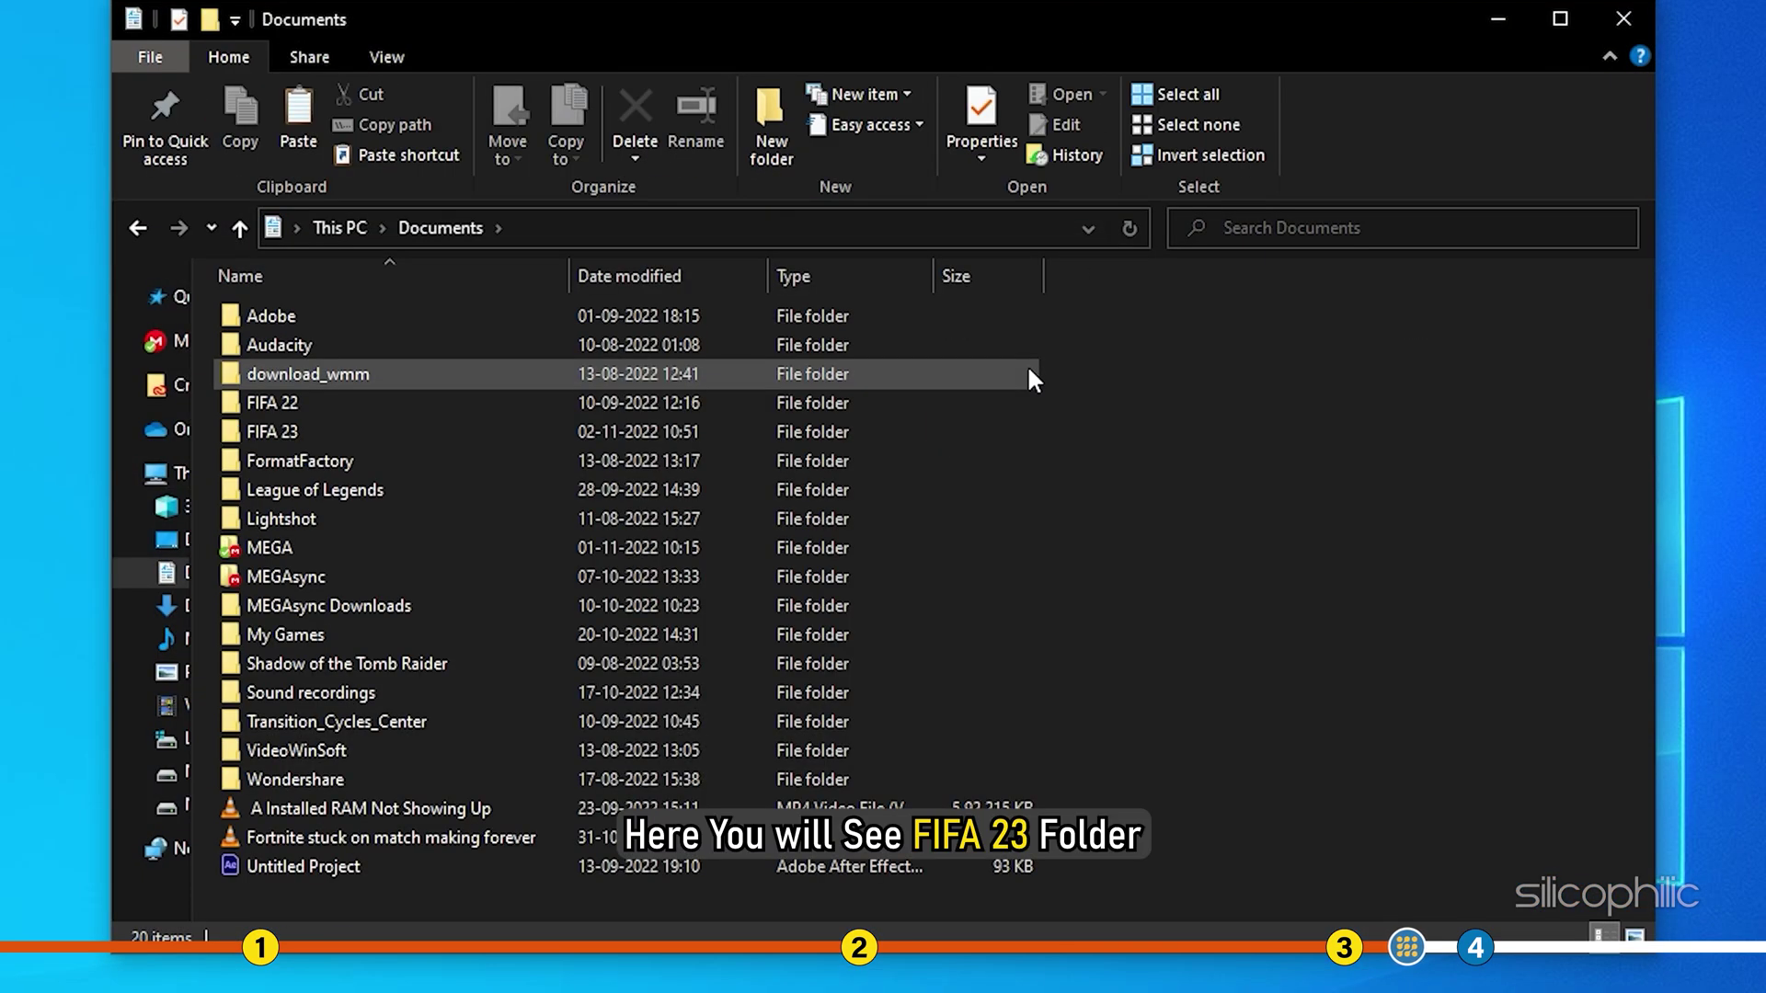
pyautogui.click(302, 424)
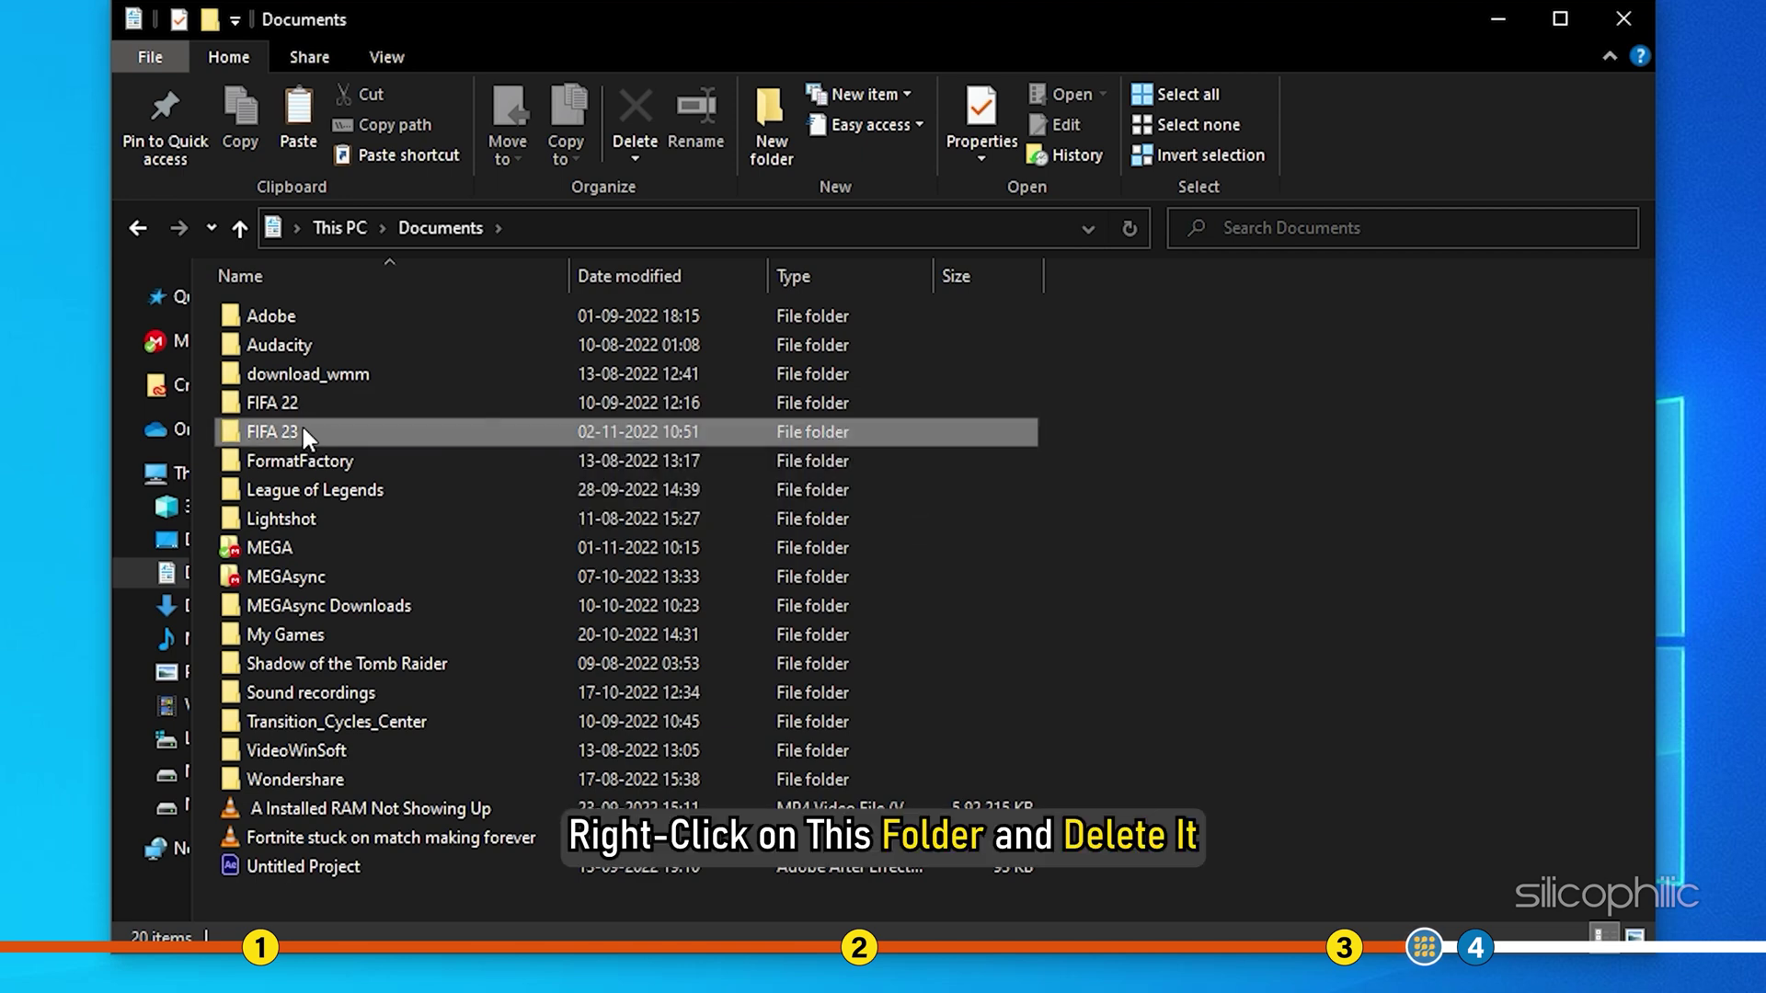
pyautogui.rightClick(302, 424)
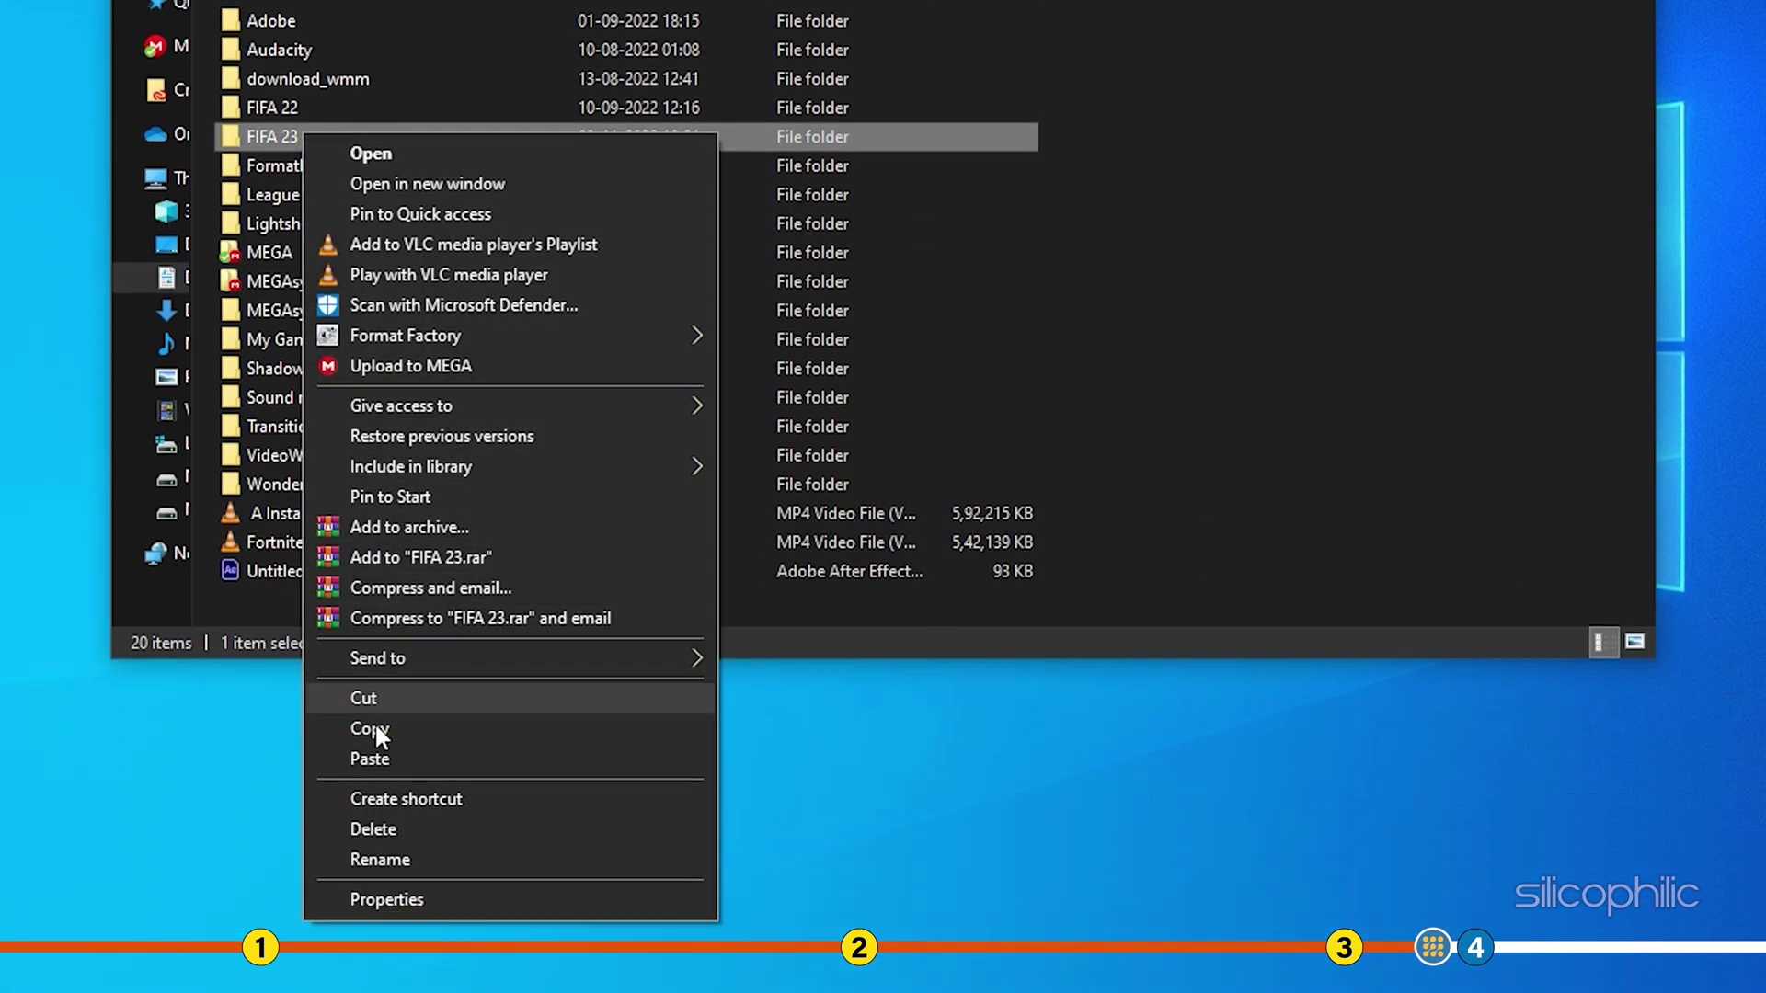
pyautogui.click(406, 821)
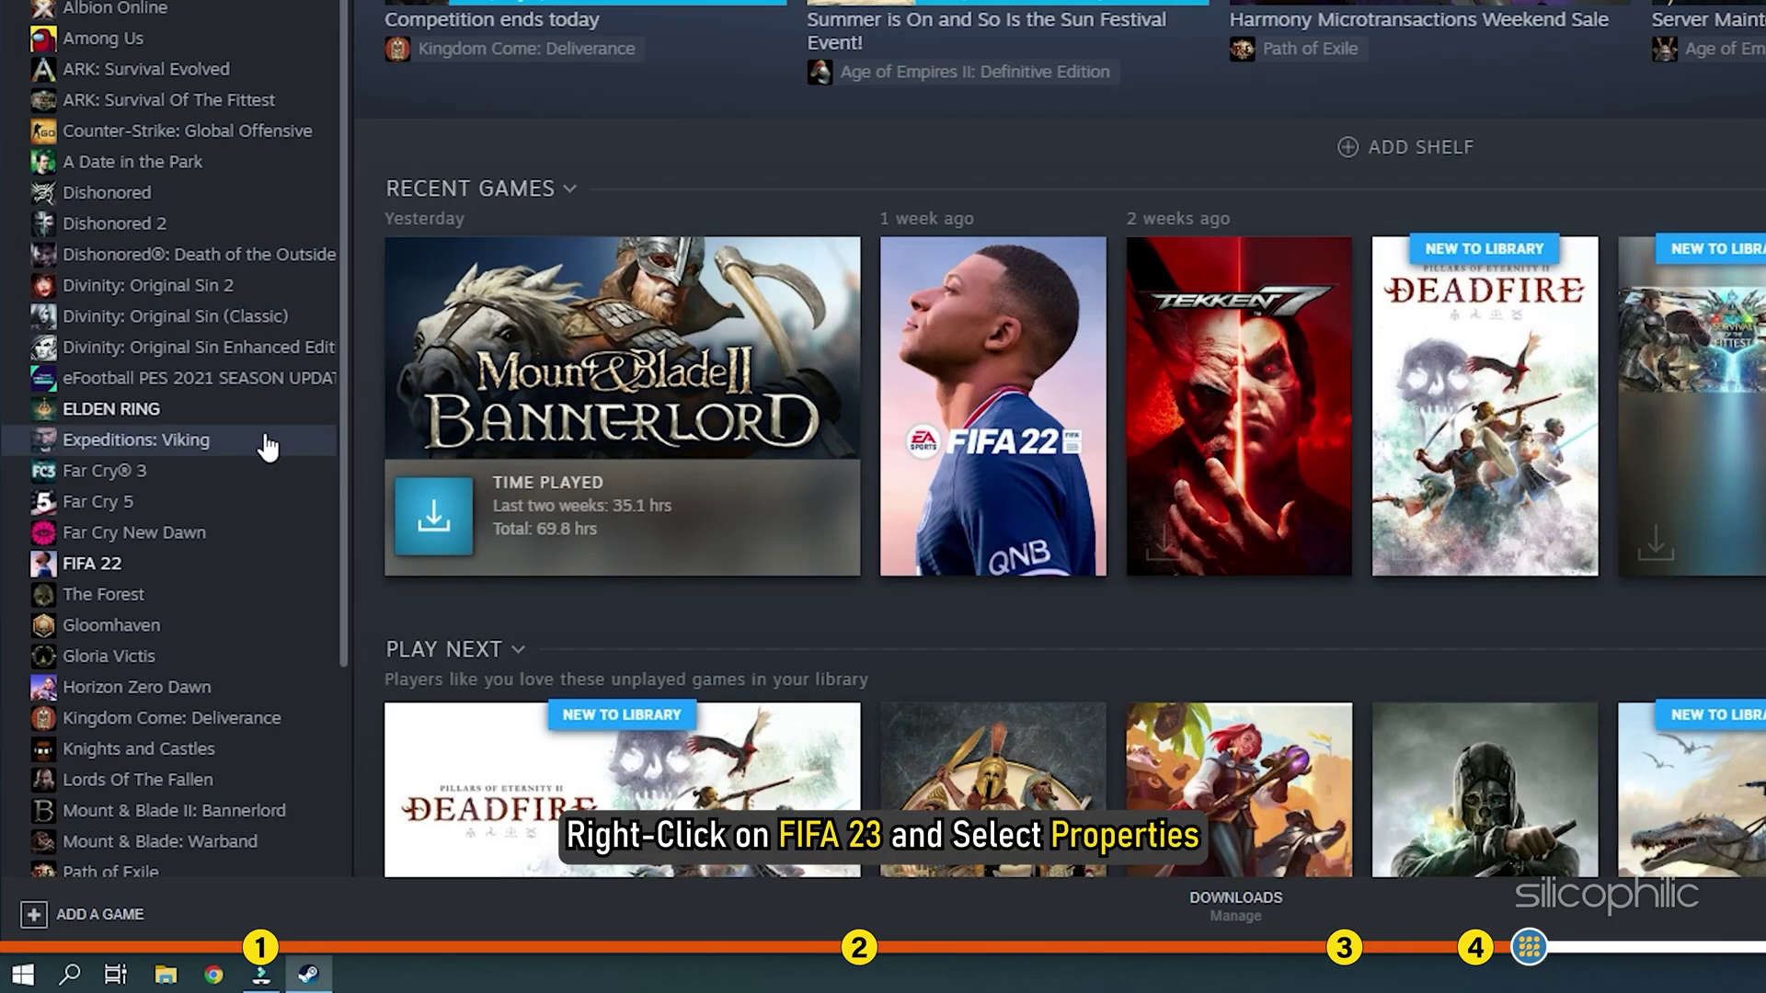
# Open FIFA 22's Properties window from the Steam library.
pyautogui.click(165, 568)
pyautogui.rightClick(163, 567)
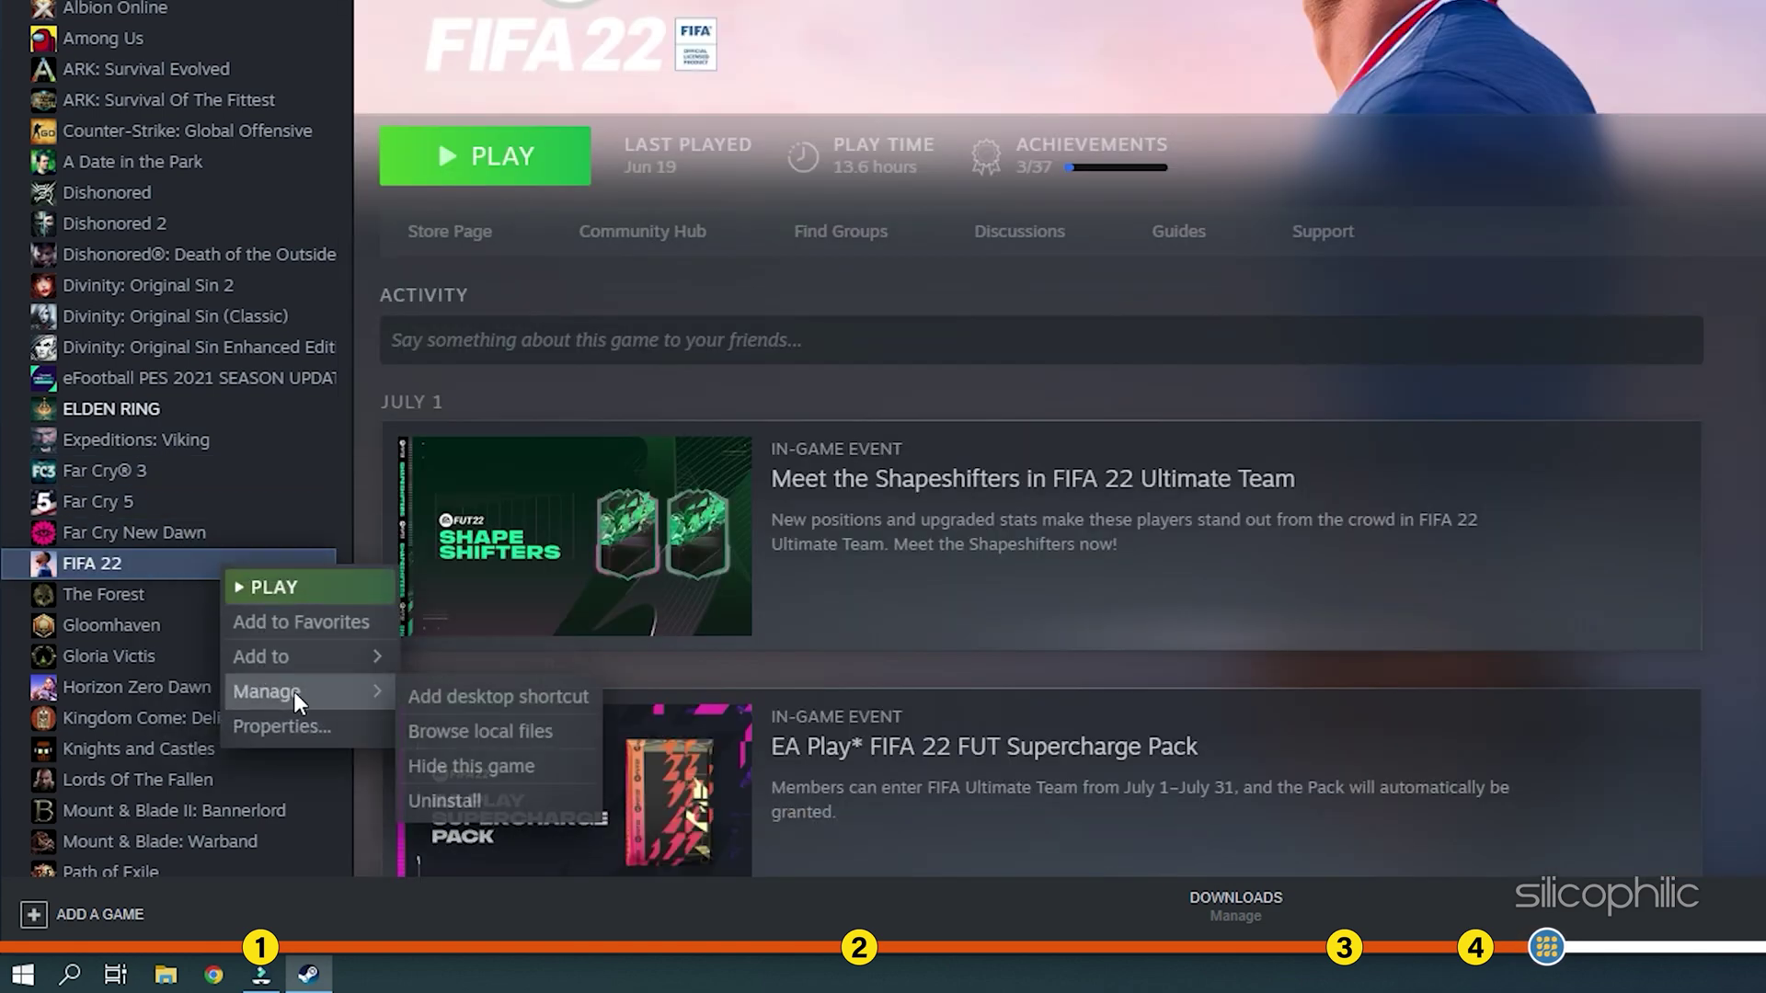
pyautogui.click(333, 721)
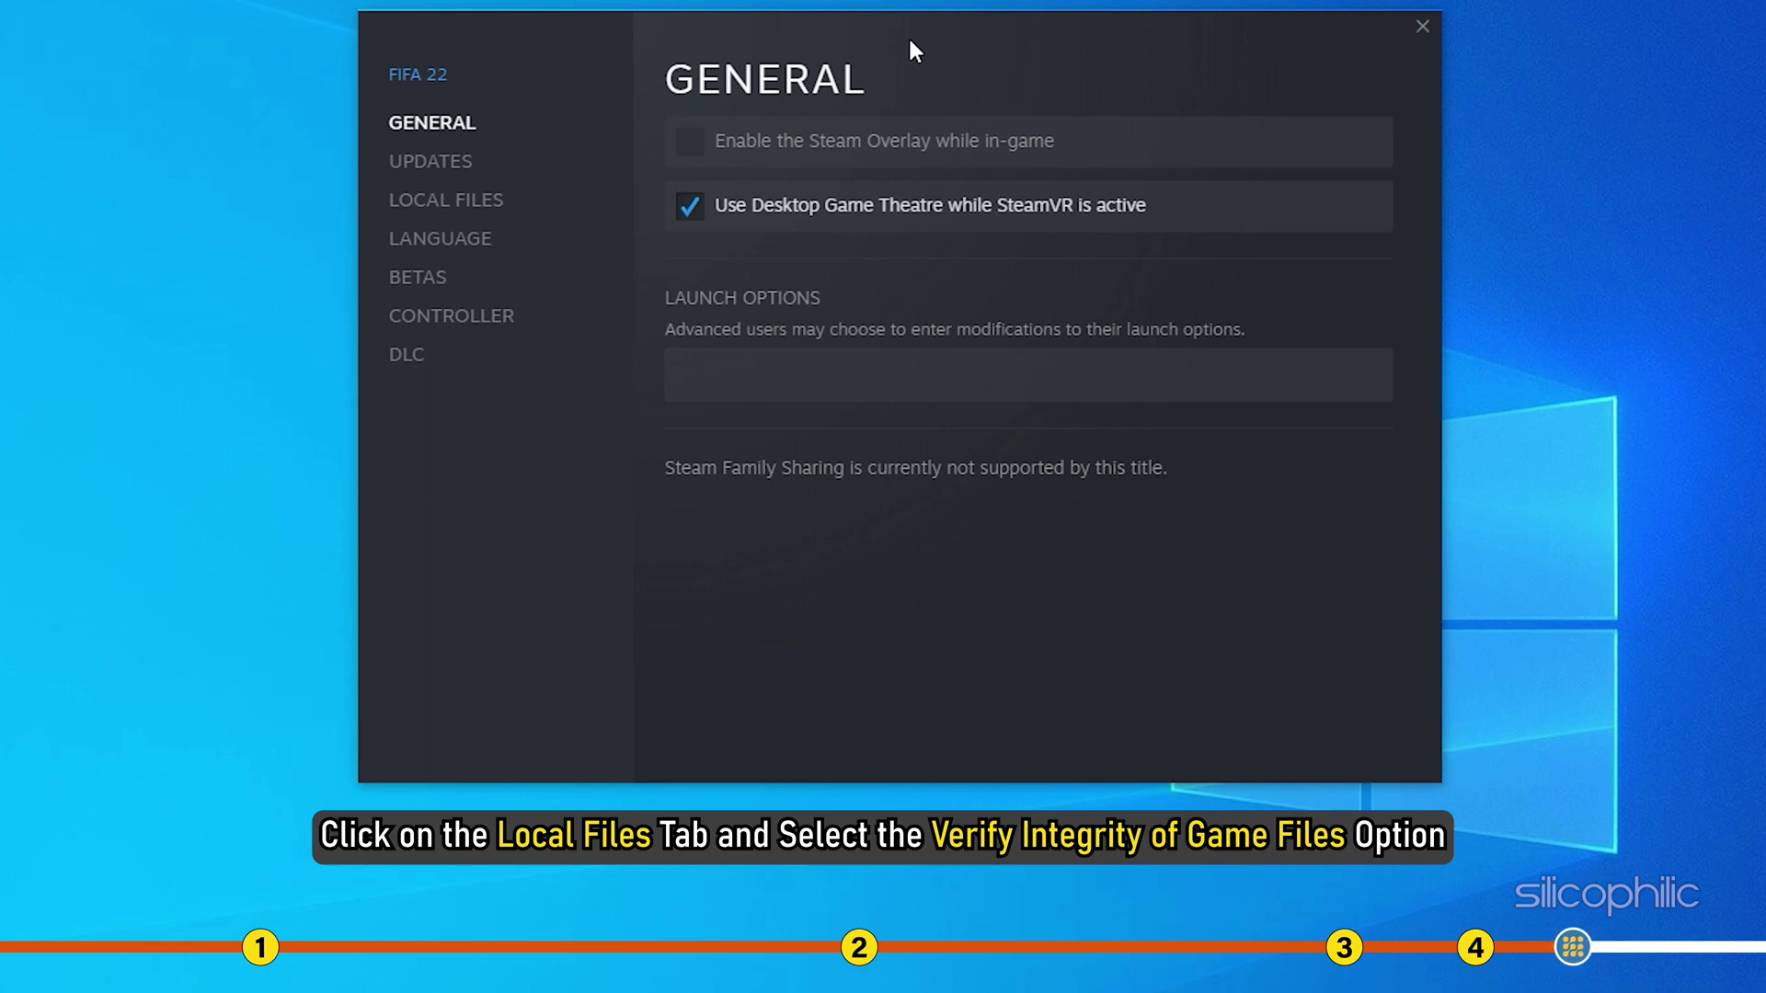
# Start Verify integrity of game files for FIFA 22 from Local Files.
pyautogui.click(532, 211)
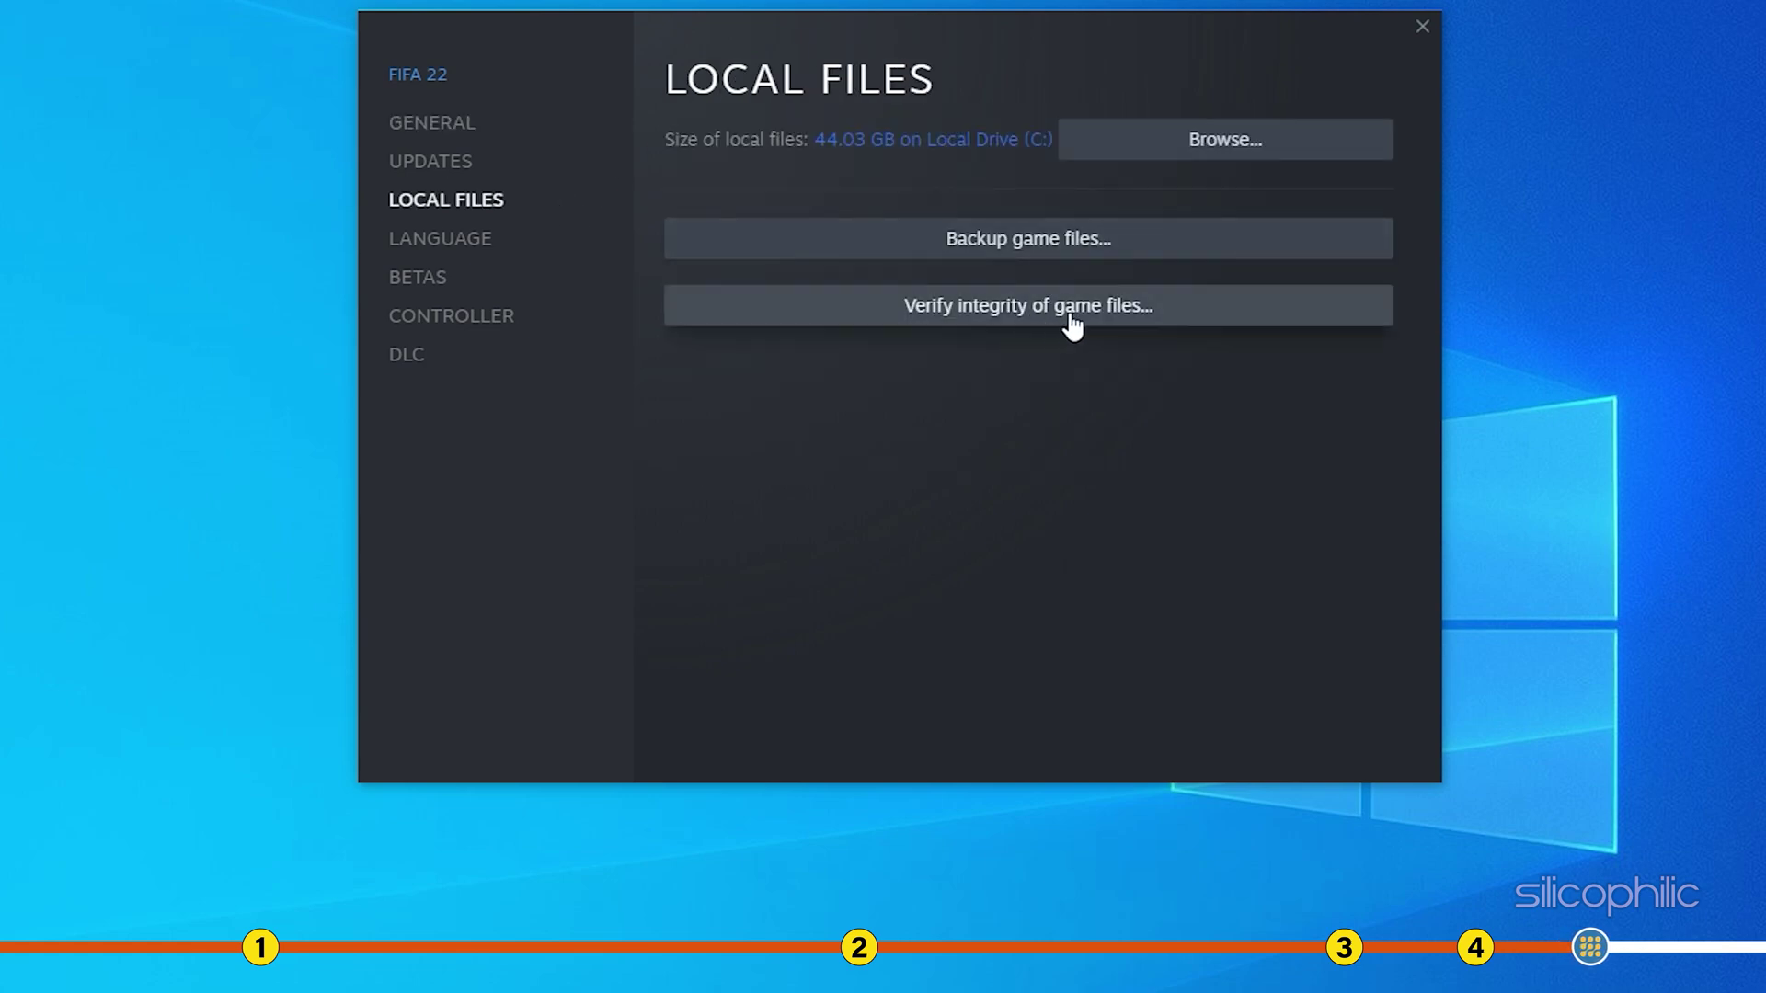
pyautogui.click(1191, 322)
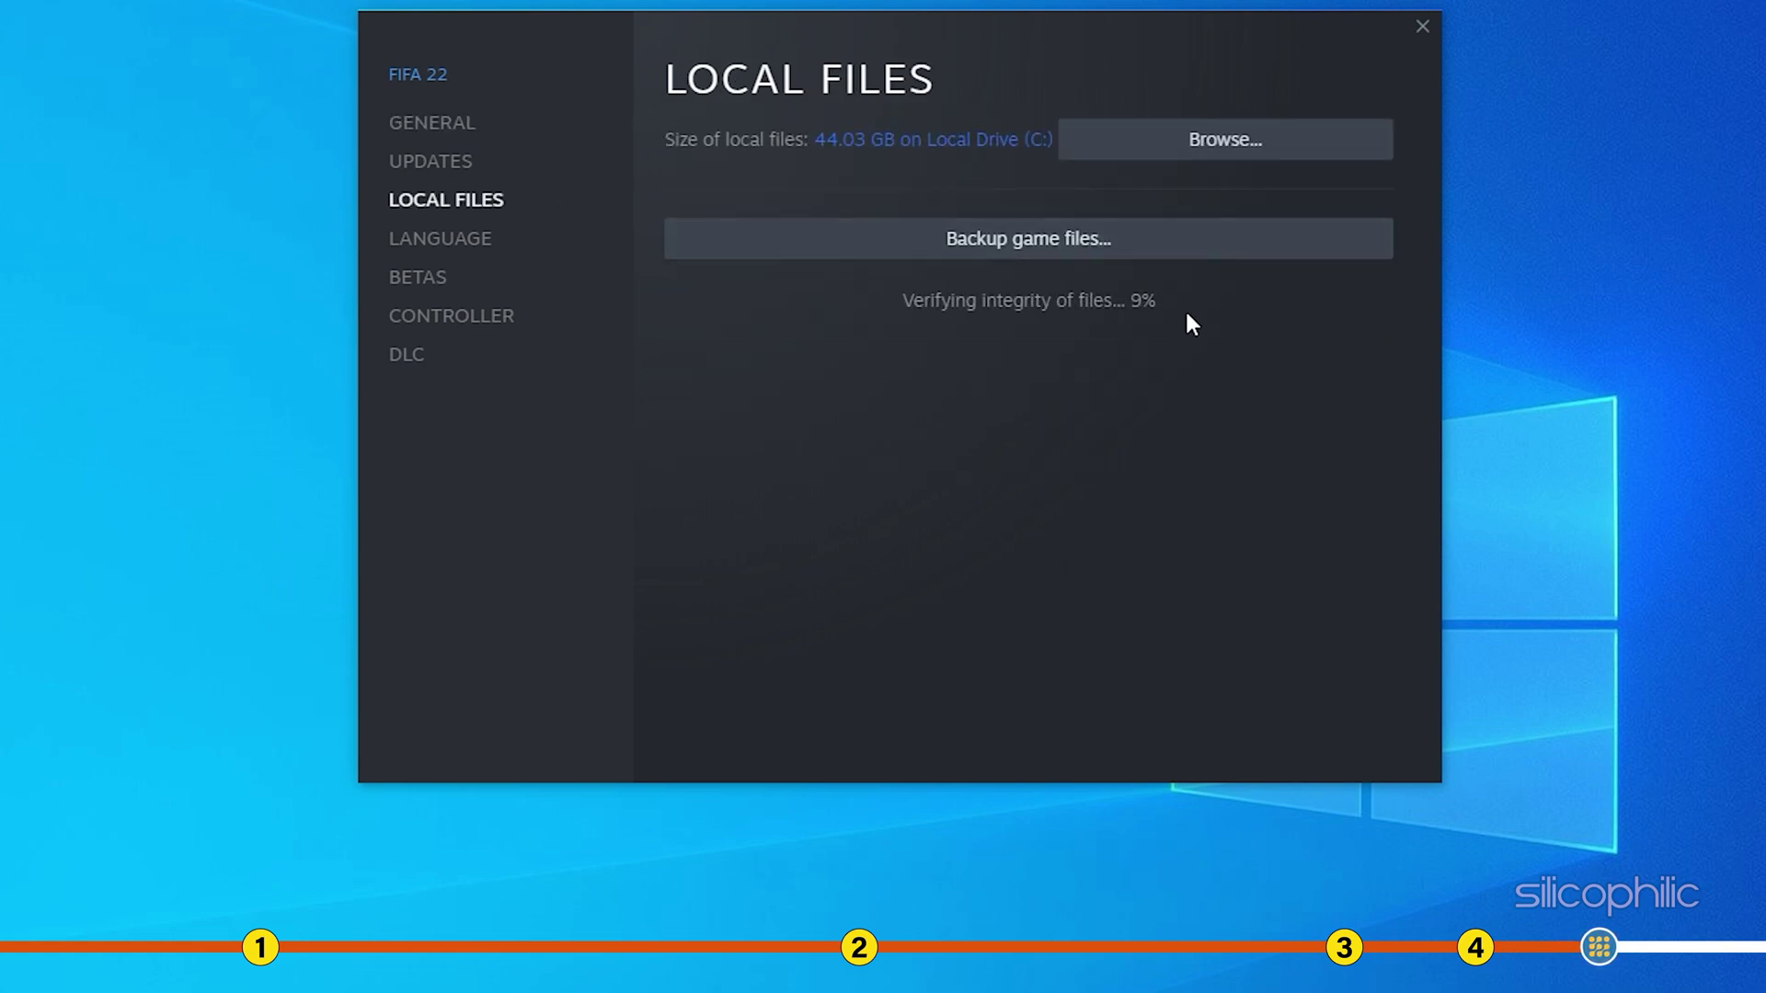